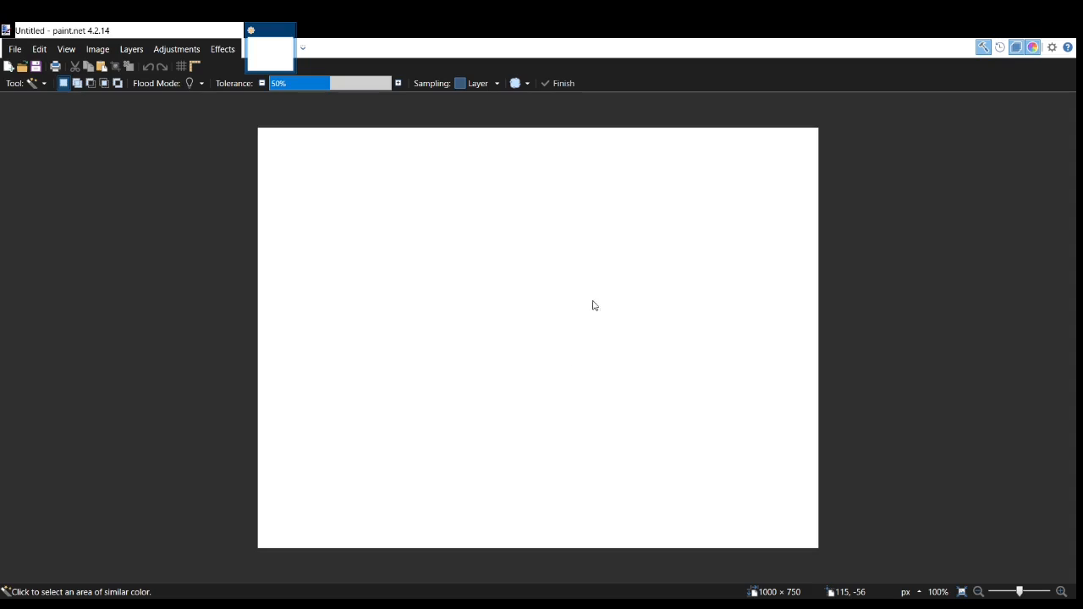
- Create a new blank 16 × 16 pixel image
{"action": "left_click", "coordinate": [548, 404]}
{"action": "scroll", "coordinate": [548, 404], "scroll_direction": "up", "scroll_amount": 10}
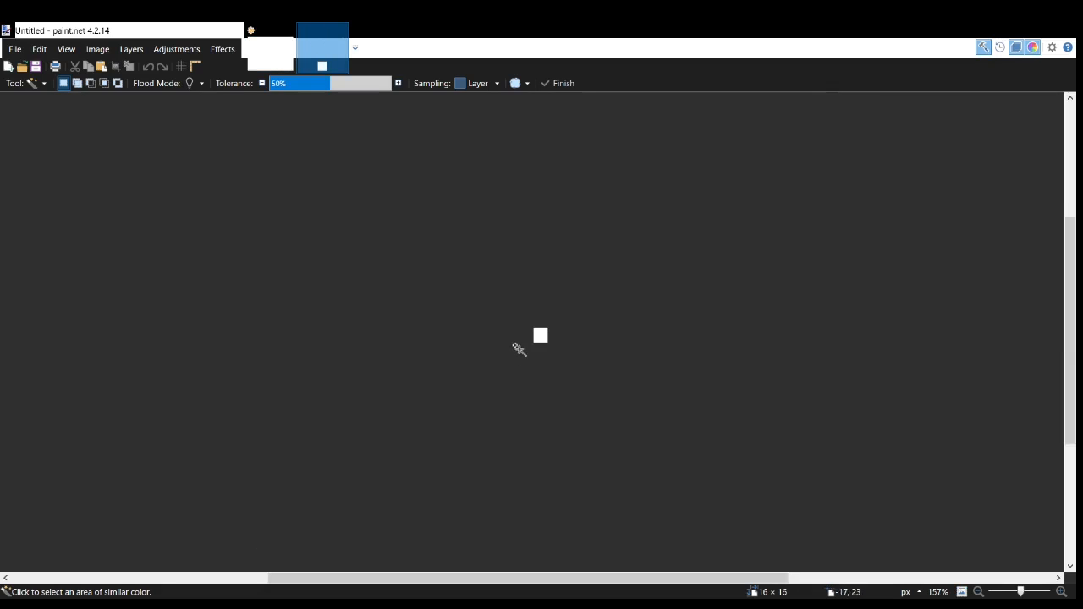
{"action": "scroll", "coordinate": [529, 369], "scroll_direction": "up", "scroll_amount": 3}
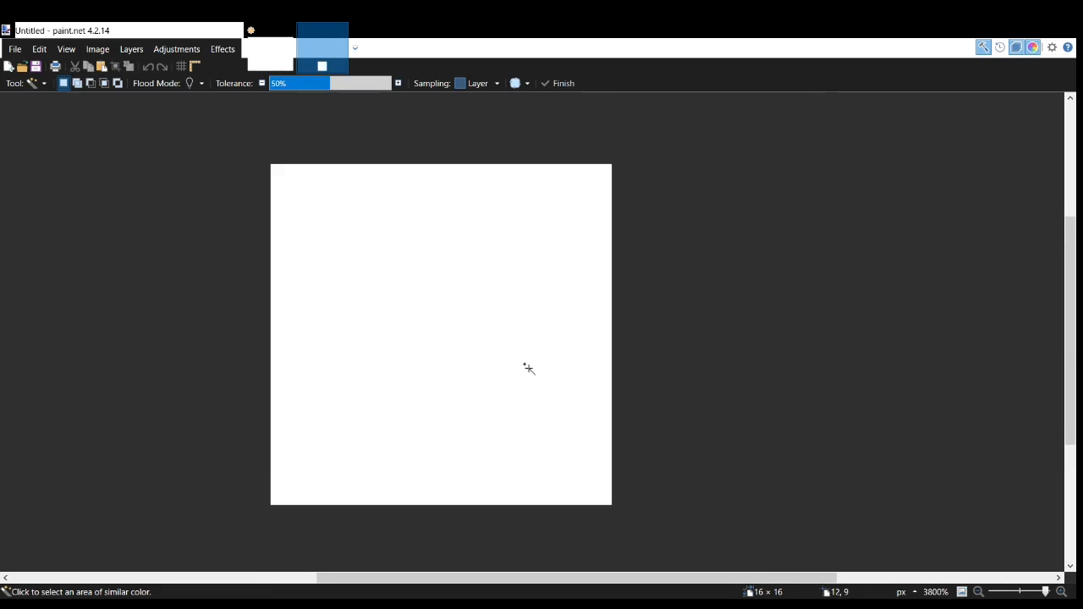
{"action": "left_click_drag", "start_coordinate": [521, 359], "coordinate": [586, 337]}
{"action": "scroll", "coordinate": [582, 348], "scroll_direction": "up", "scroll_amount": 3}
{"action": "scroll", "coordinate": [582, 348], "scroll_direction": "down", "scroll_amount": 5}
{"action": "scroll", "coordinate": [581, 347], "scroll_direction": "up", "scroll_amount": 3}
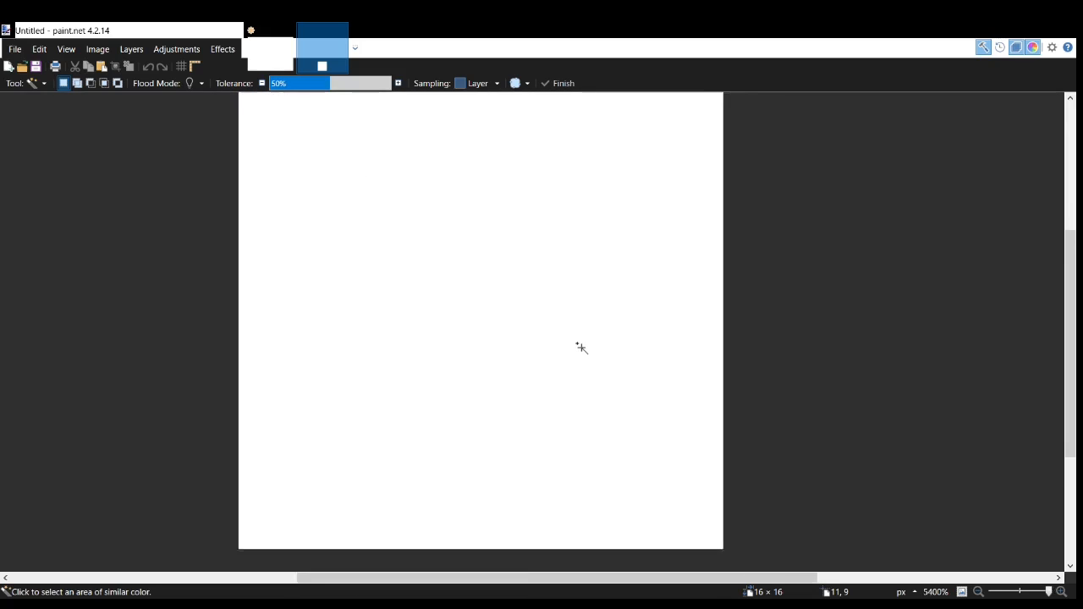
{"action": "scroll", "coordinate": [580, 348], "scroll_direction": "down", "scroll_amount": 4}
{"action": "scroll", "coordinate": [579, 347], "scroll_direction": "up", "scroll_amount": 2}
{"action": "scroll", "coordinate": [578, 346], "scroll_direction": "up", "scroll_amount": 1}
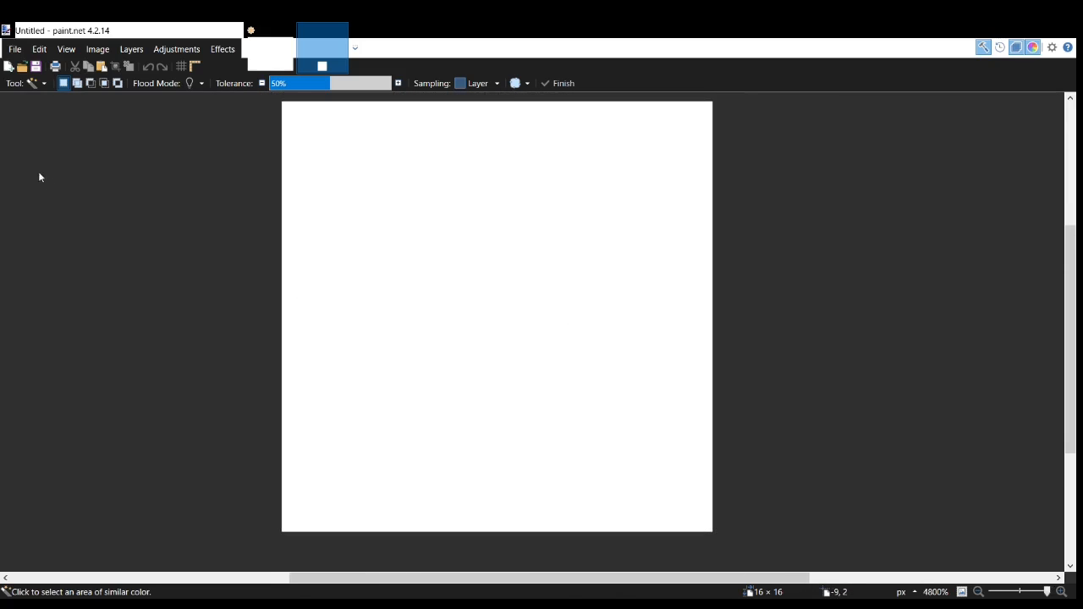
- Switch to the Pencil tool and erase the entire white background so the canvas is transparent
{"action": "key", "text": "z"}
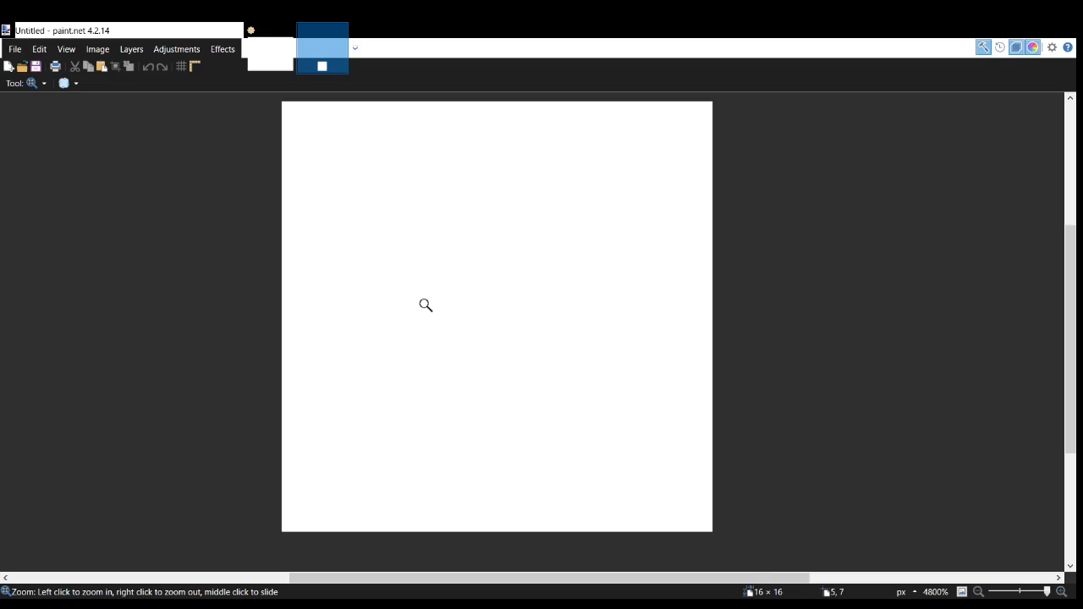
{"action": "left_click", "coordinate": [424, 304]}
{"action": "right_click", "coordinate": [424, 304]}
{"action": "key", "text": "p"}
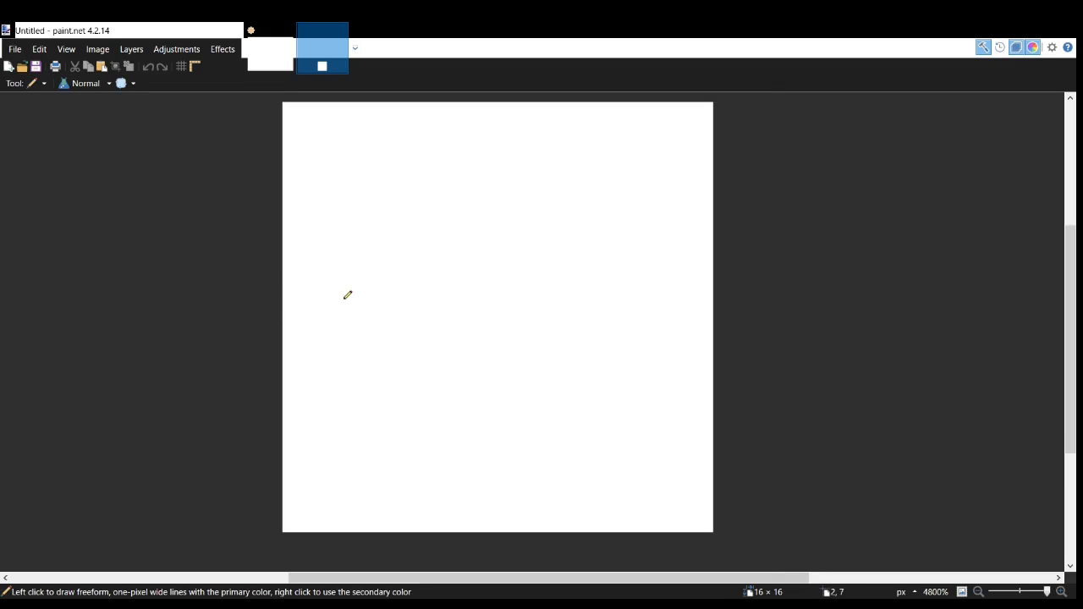
{"action": "key", "text": "ctrl+a"}
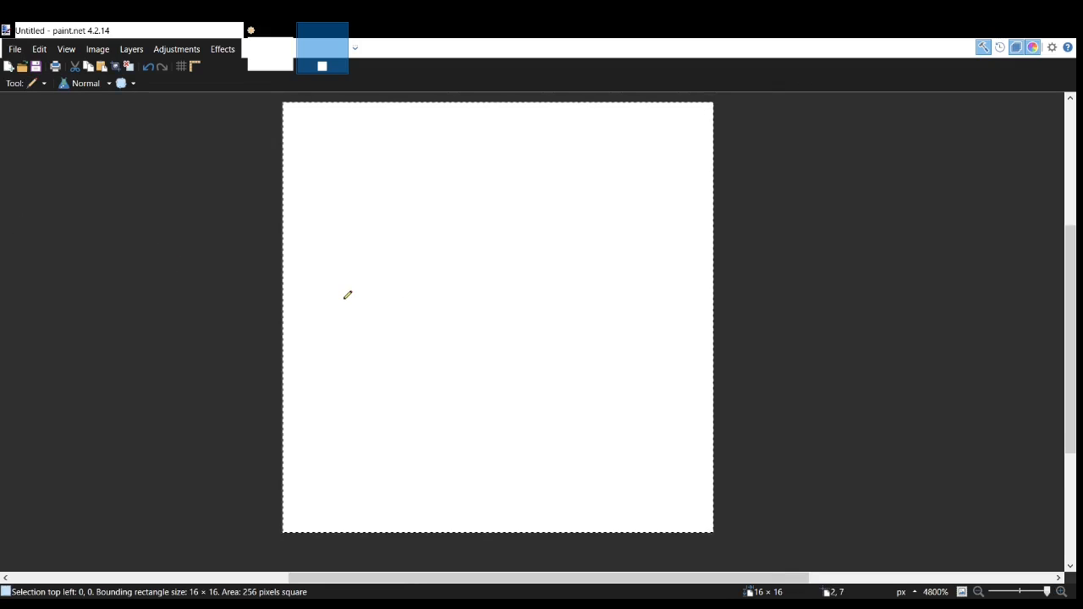
{"action": "key", "text": "Delete"}
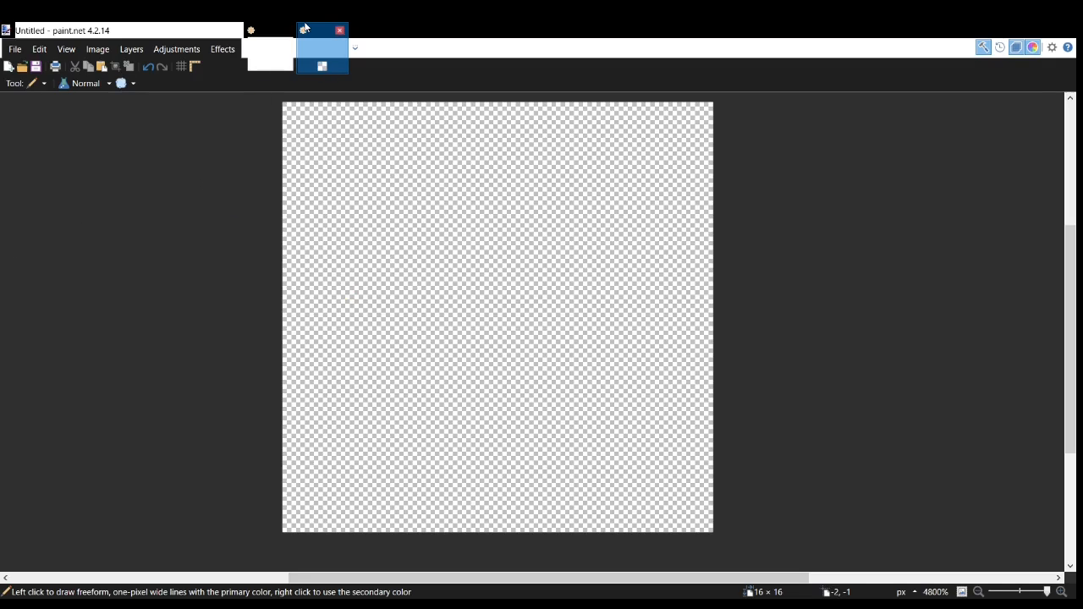
{"action": "mouse_move", "coordinate": [349, 357]}
{"action": "left_mouse_down"}
{"action": "mouse_move", "coordinate": [528, 429]}
{"action": "mouse_move", "coordinate": [349, 242]}
{"action": "left_mouse_up"}
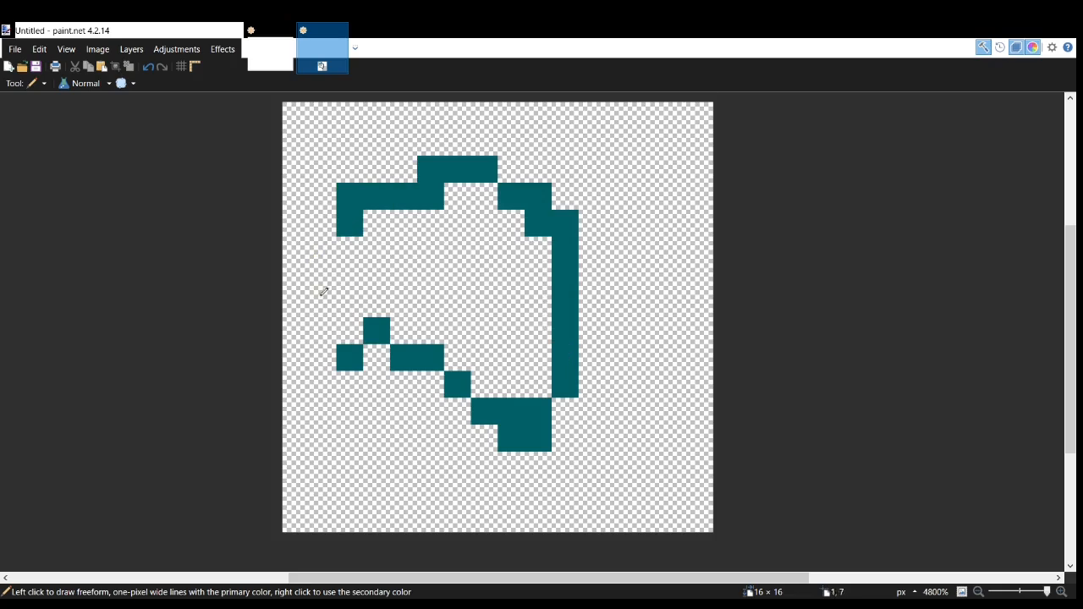
{"action": "mouse_move", "coordinate": [365, 279]}
{"action": "left_mouse_down"}
{"action": "mouse_move", "coordinate": [470, 279]}
{"action": "mouse_move", "coordinate": [415, 276]}
{"action": "left_mouse_up"}
{"action": "key", "text": "ctrl+z"}
{"action": "key", "text": "ctrl+z"}
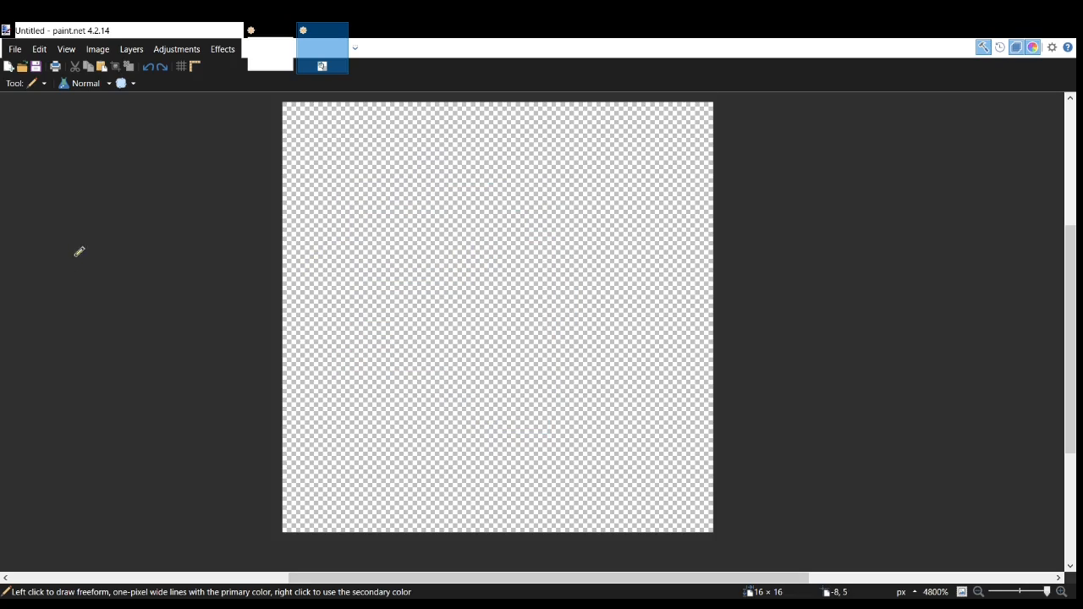
{"action": "key", "text": "b"}
{"action": "mouse_move", "coordinate": [578, 211]}
{"action": "left_mouse_down"}
{"action": "mouse_move", "coordinate": [499, 374]}
{"action": "mouse_move", "coordinate": [453, 387]}
{"action": "left_mouse_up"}
{"action": "key", "text": "ctrl+z"}
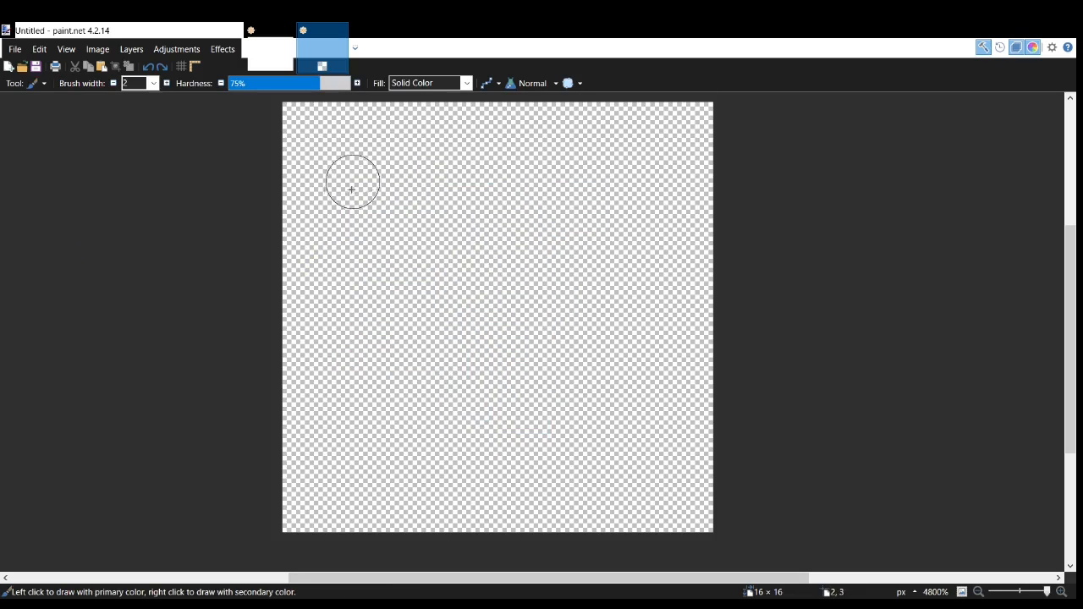
{"action": "key", "text": "p"}
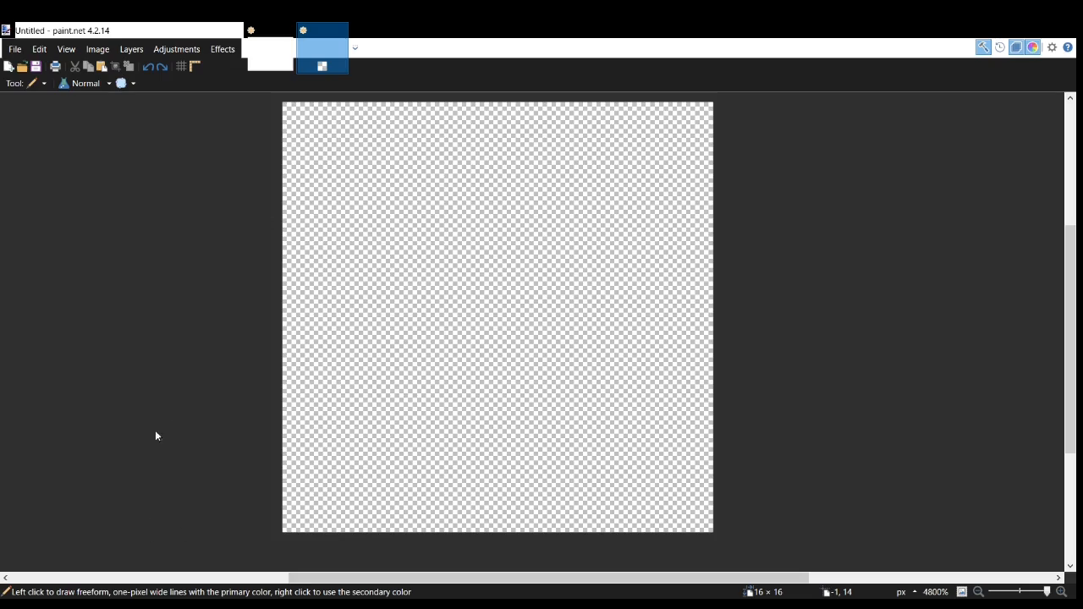
- Draw the sword's pommel outline in black pixels in the canvas's lower-left corner, leaving the corner pixel empty
{"action": "mouse_move", "coordinate": [296, 490]}
{"action": "left_mouse_down"}
{"action": "mouse_move", "coordinate": [296, 471]}
{"action": "mouse_move", "coordinate": [326, 466]}
{"action": "left_mouse_up"}
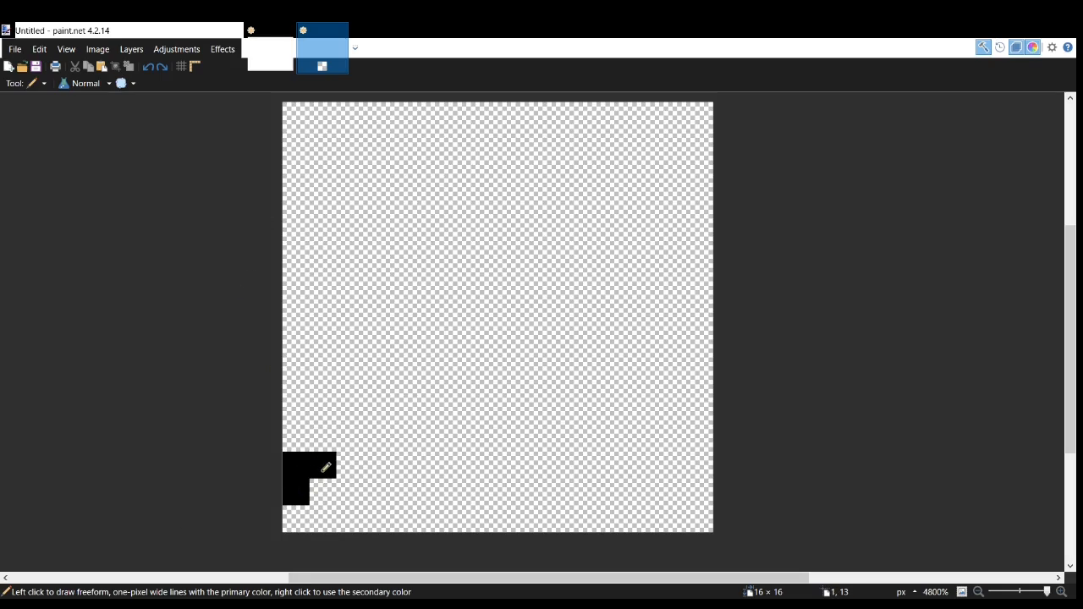
{"action": "left_click_drag", "start_coordinate": [333, 505], "coordinate": [350, 497]}
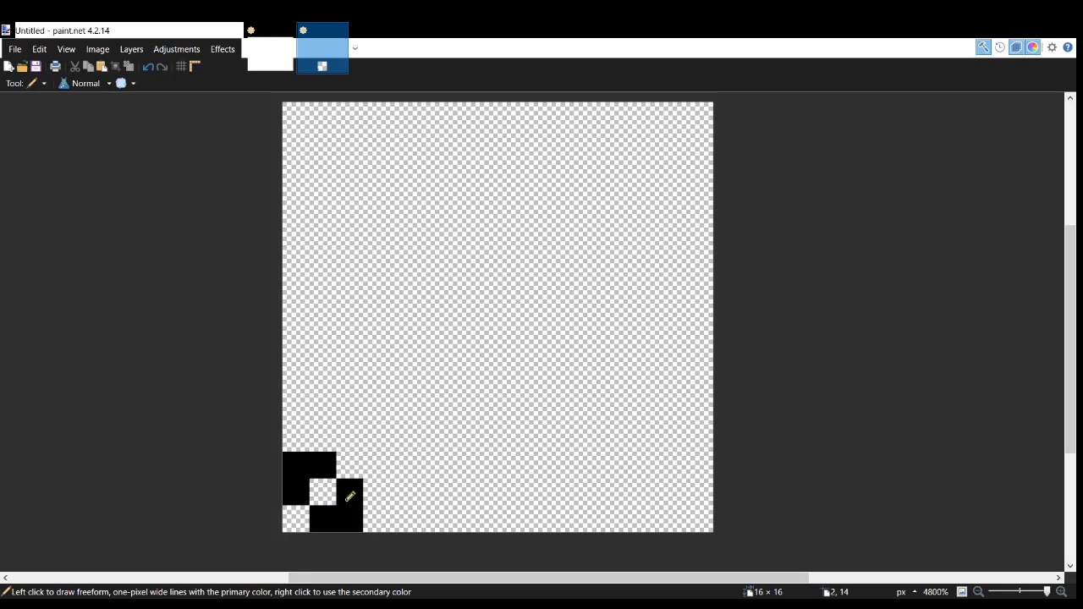
{"action": "left_click", "coordinate": [294, 518]}
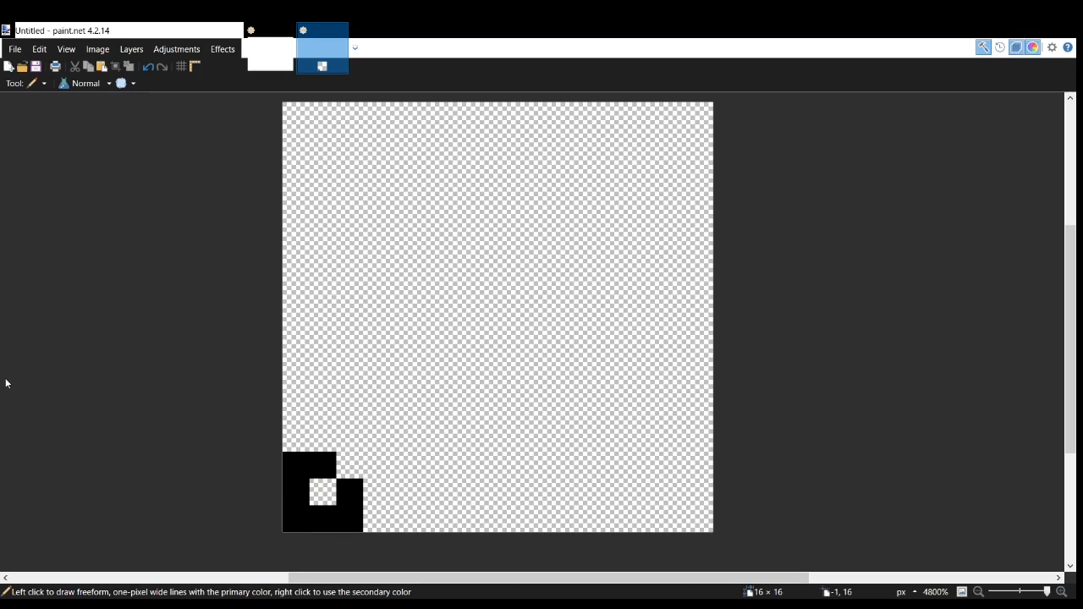
{"action": "key", "text": "ctrl+z"}
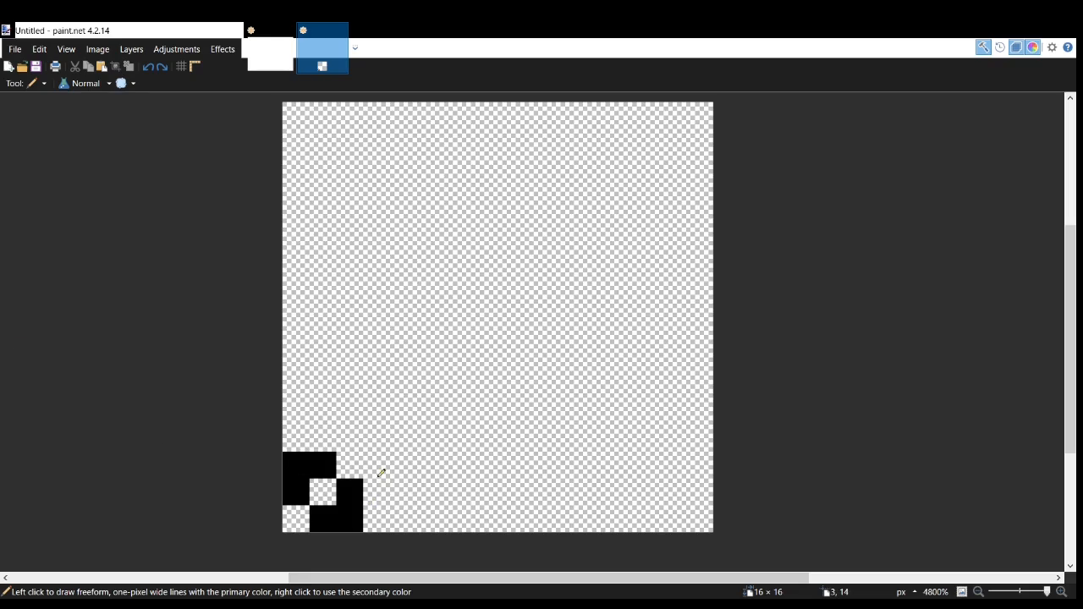
- Outline the sword's handle with two parallel diagonals of three black pixels each, rising up and right from the pommel
{"action": "left_click", "coordinate": [356, 437]}
{"action": "left_click", "coordinate": [376, 464]}
{"action": "left_click", "coordinate": [377, 413]}
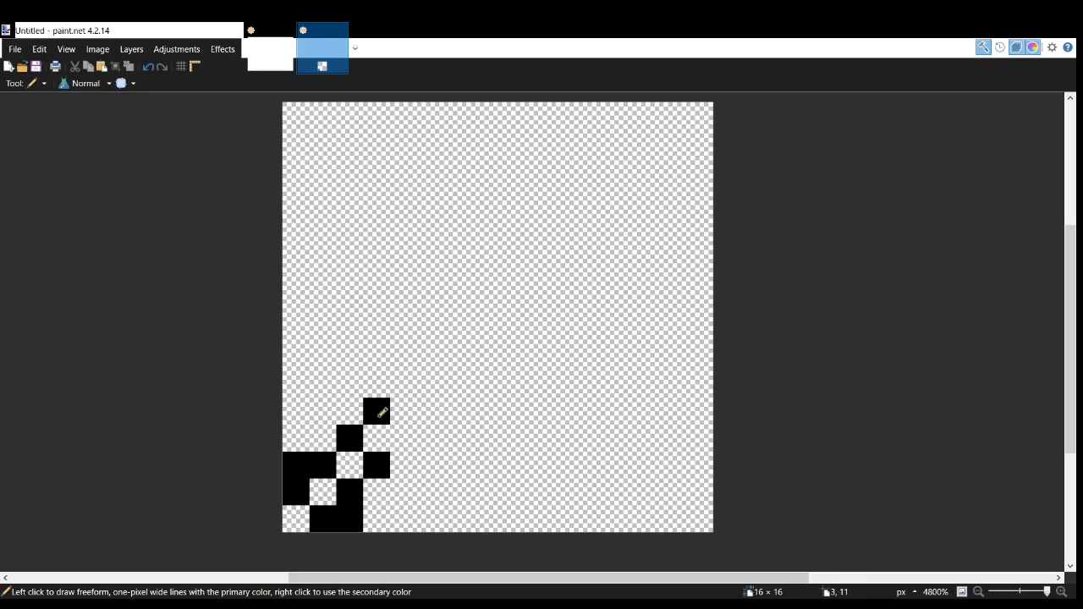
{"action": "left_click", "coordinate": [406, 434]}
{"action": "left_click", "coordinate": [397, 387]}
{"action": "left_click", "coordinate": [430, 413]}
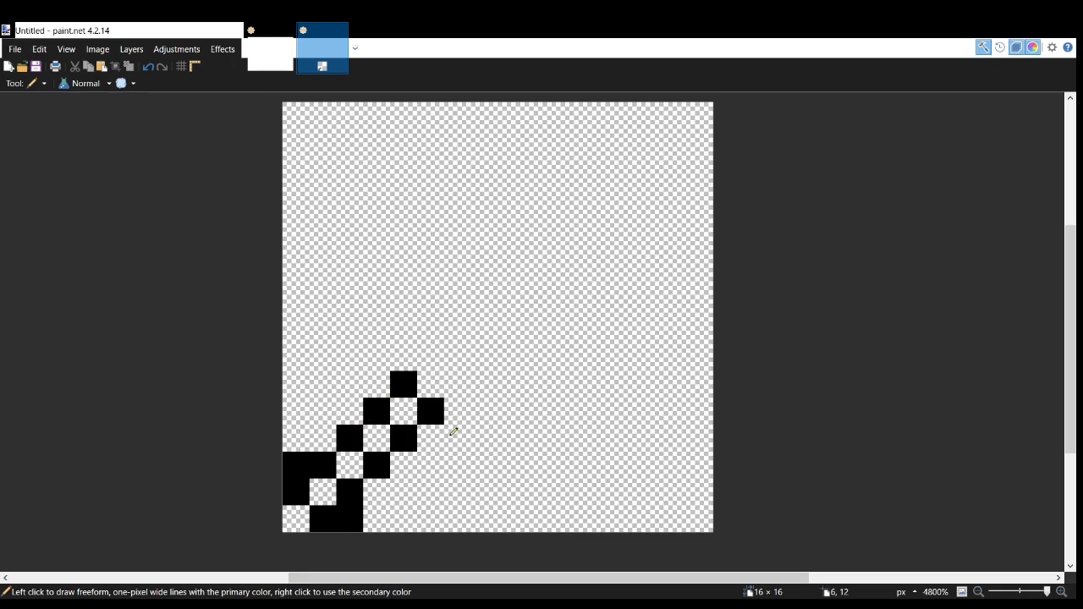
- Outline the two crossguard arms in black at the handle's upper end, one pointing up and one pointing right
{"action": "left_click", "coordinate": [454, 431]}
{"action": "left_click", "coordinate": [493, 438]}
{"action": "left_click", "coordinate": [507, 435]}
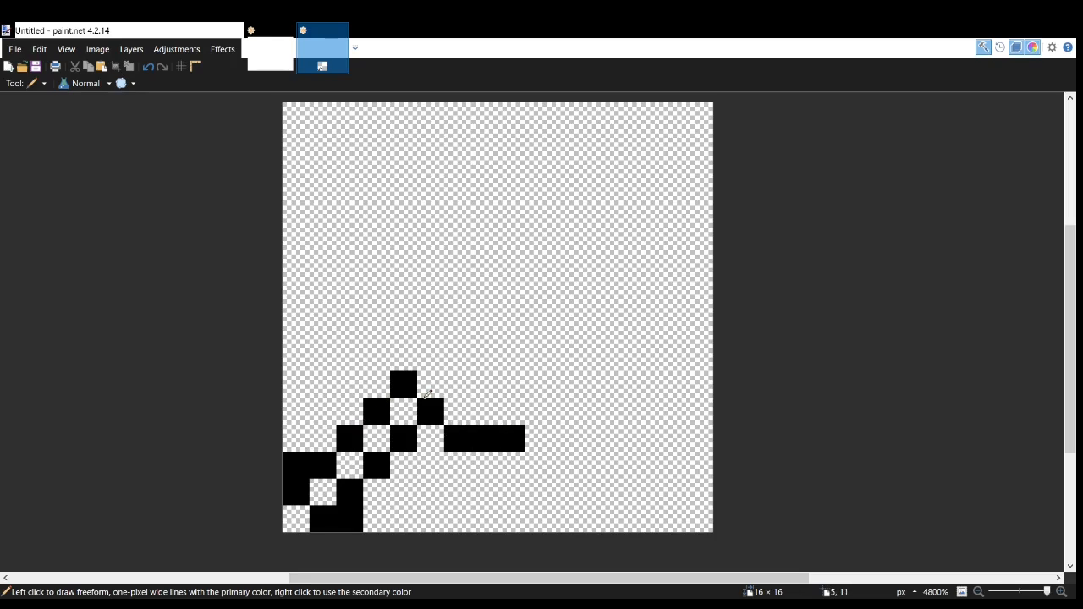
{"action": "left_click_drag", "start_coordinate": [382, 361], "coordinate": [386, 301]}
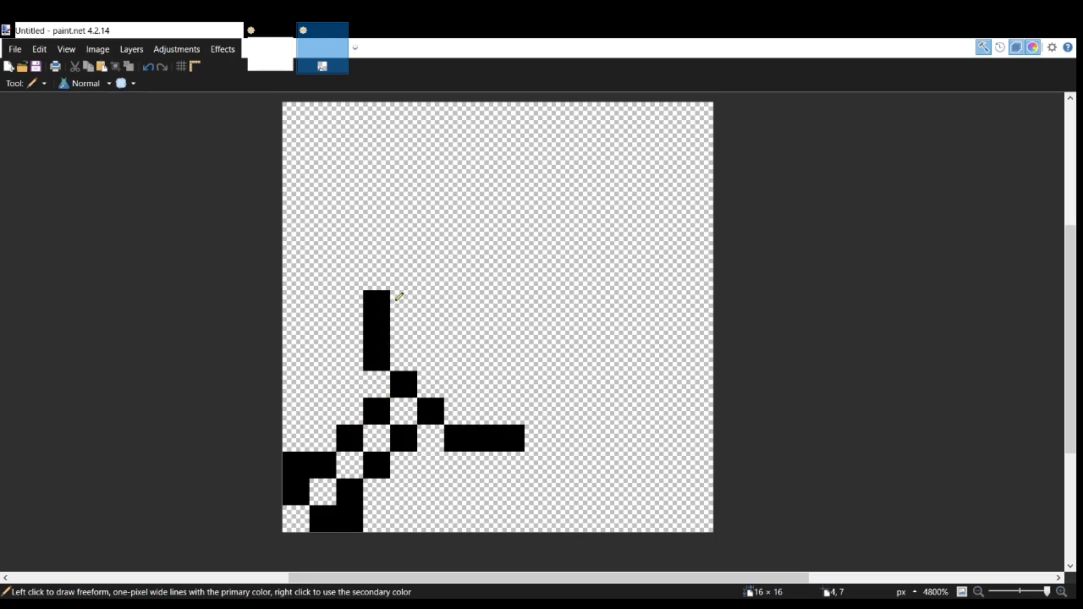
{"action": "left_click", "coordinate": [397, 299]}
{"action": "left_click", "coordinate": [511, 411]}
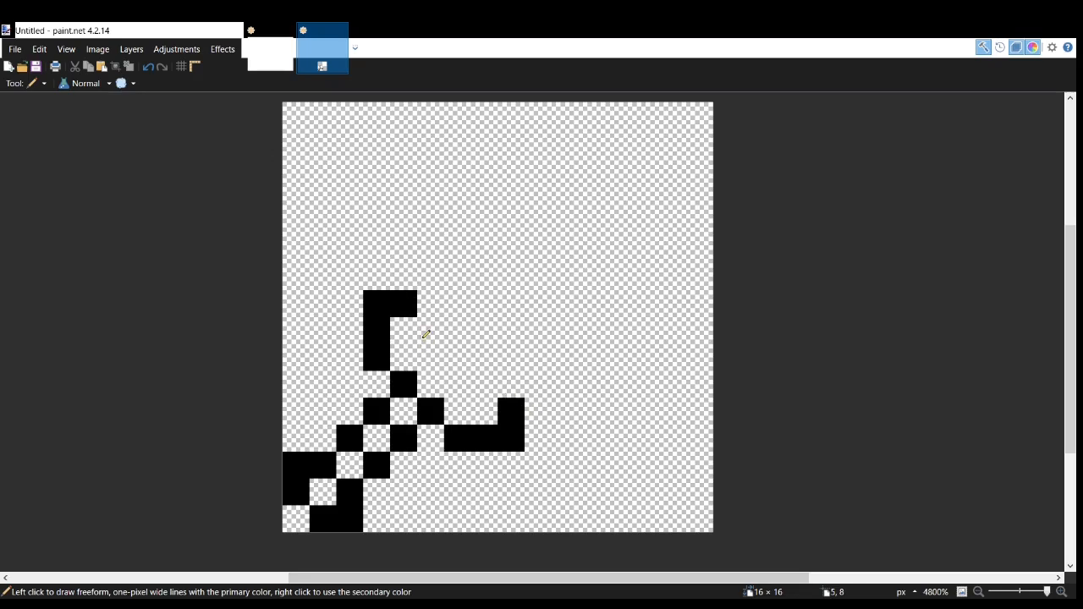
{"action": "left_click_drag", "start_coordinate": [427, 334], "coordinate": [430, 356]}
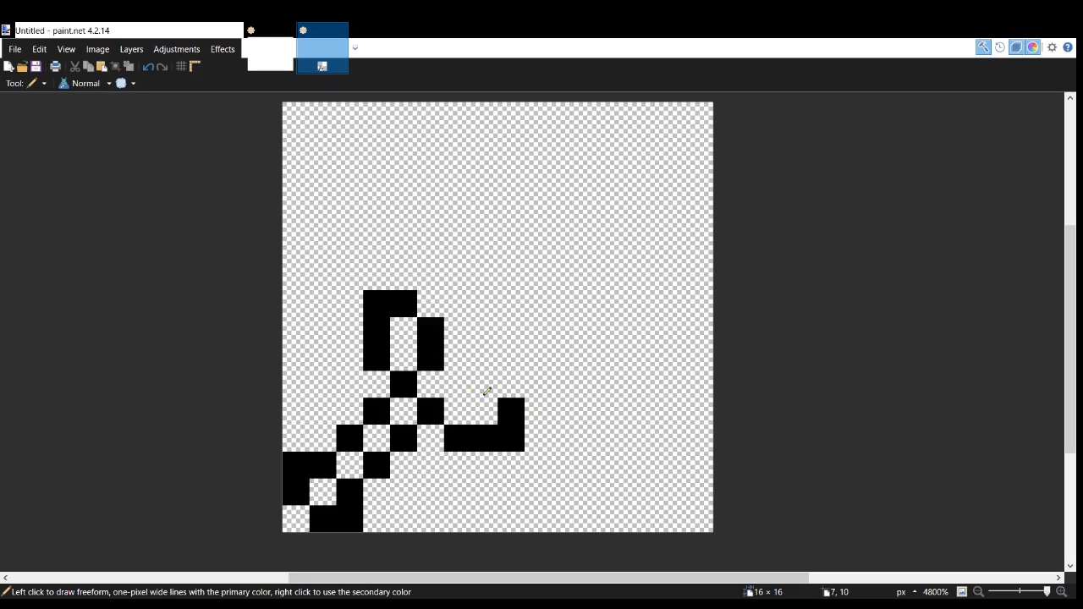
{"action": "left_click_drag", "start_coordinate": [488, 391], "coordinate": [465, 382]}
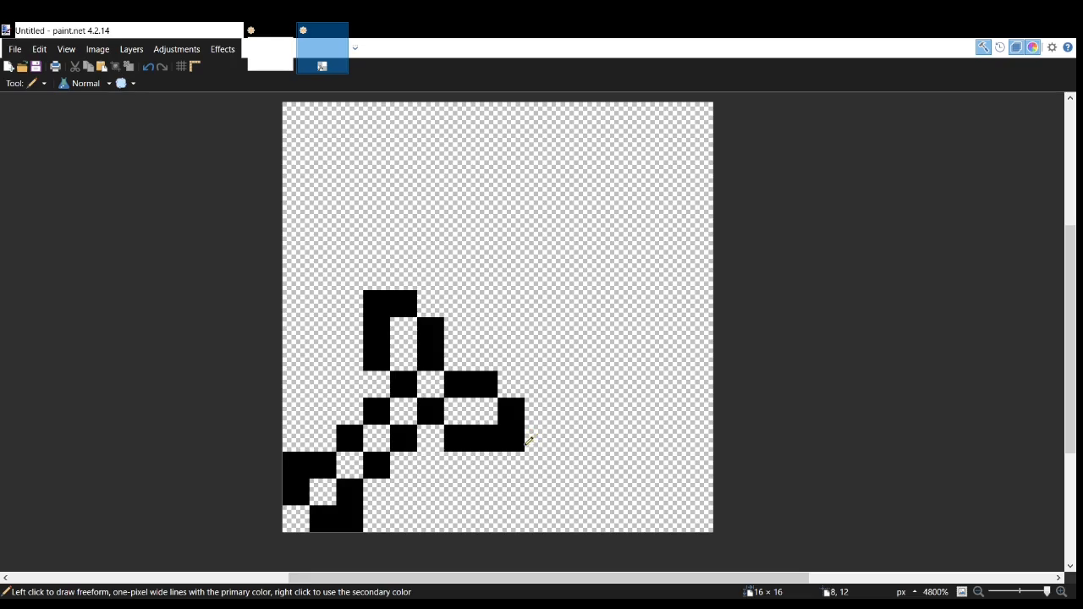
{"action": "left_click", "coordinate": [533, 440]}
{"action": "left_click", "coordinate": [384, 276]}
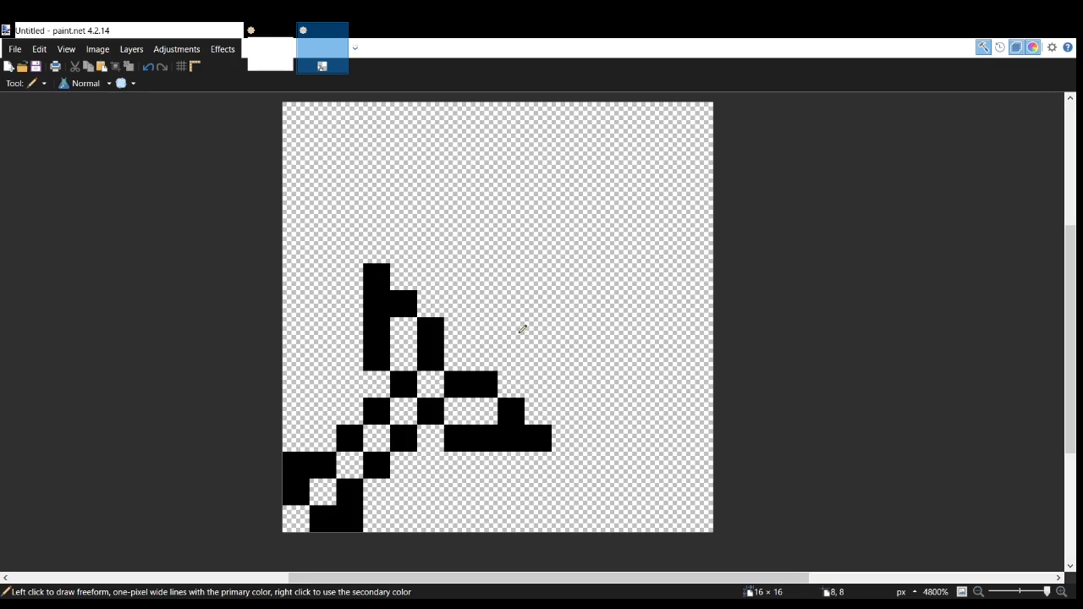
{"action": "key", "text": "ctrl+z"}
{"action": "key", "text": "ctrl+z"}
- Add one black pixel below the right guard arm's outer corner and one left of the upper arm's outer corner
{"action": "left_click", "coordinate": [509, 455]}
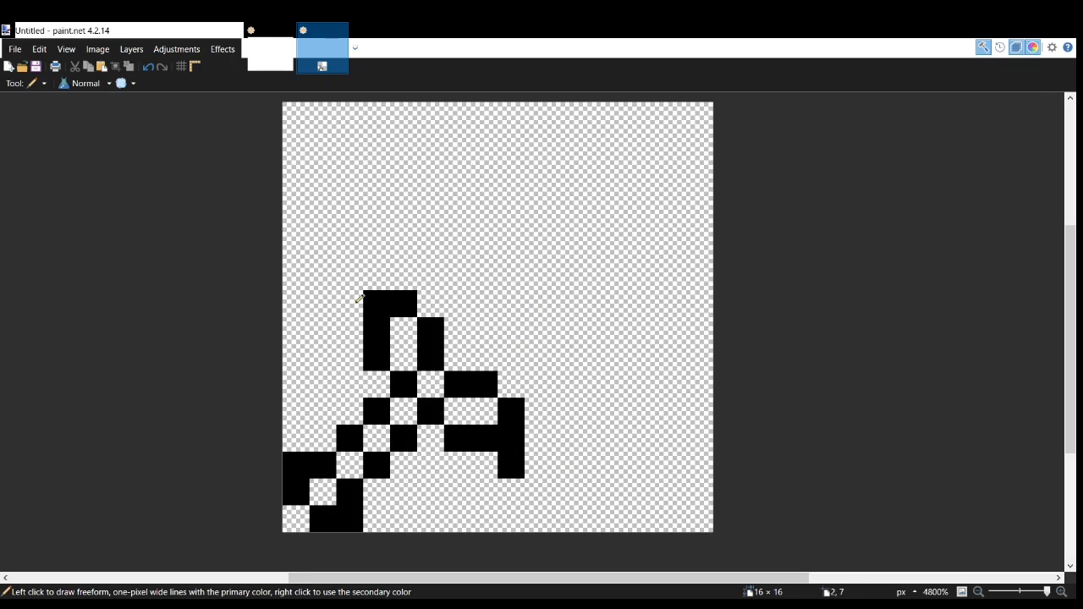
{"action": "left_click", "coordinate": [359, 298]}
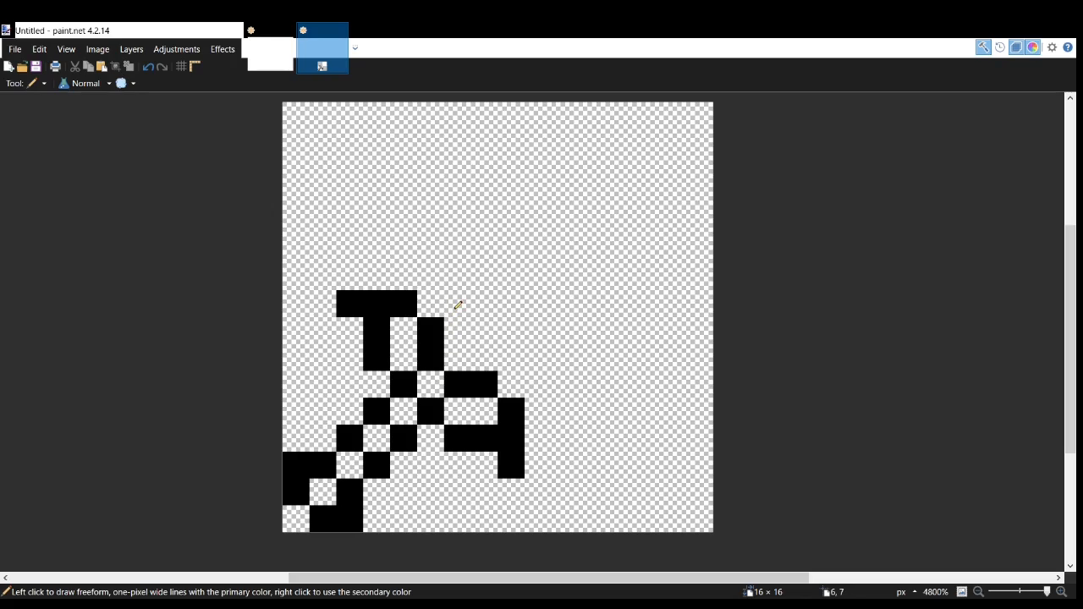
- Draw the blade's upper edge as a diagonal of five black pixels rising up and right from the upper guard arm
{"action": "left_click", "coordinate": [458, 304]}
{"action": "left_click", "coordinate": [483, 278]}
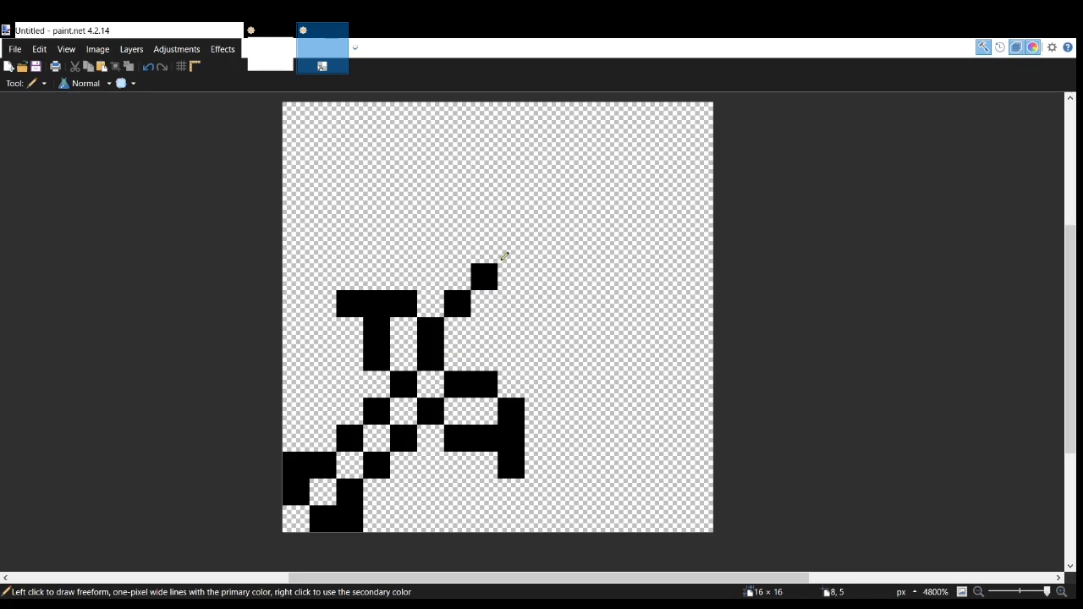
{"action": "left_click", "coordinate": [510, 251]}
{"action": "left_click", "coordinate": [547, 224]}
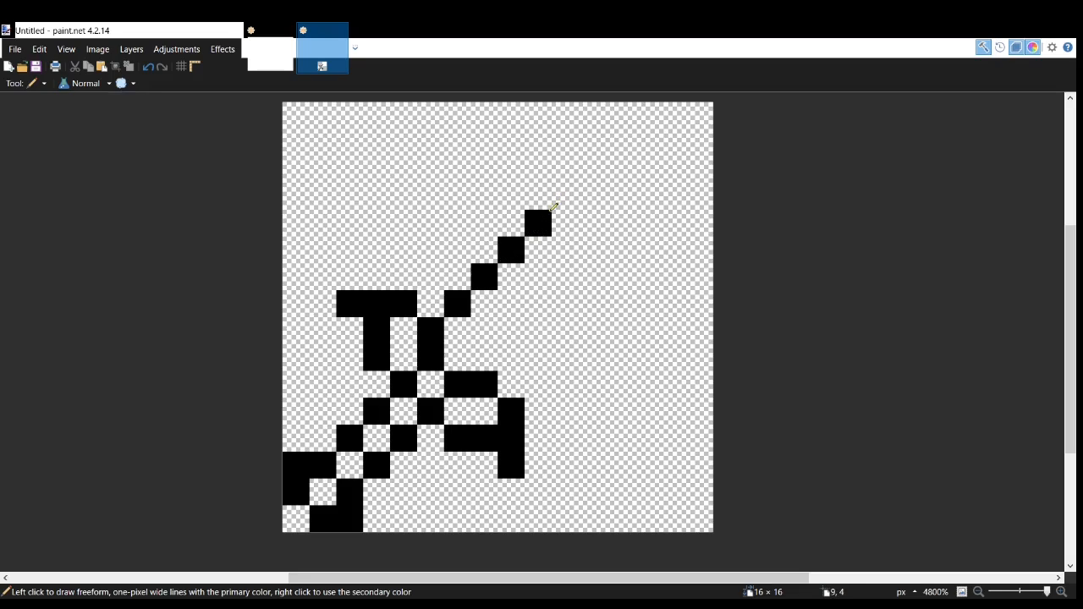
{"action": "left_click", "coordinate": [559, 203]}
- Draw the blade's lower edge as a parallel diagonal of five black pixels rising from the right guard arm
{"action": "left_click", "coordinate": [511, 359]}
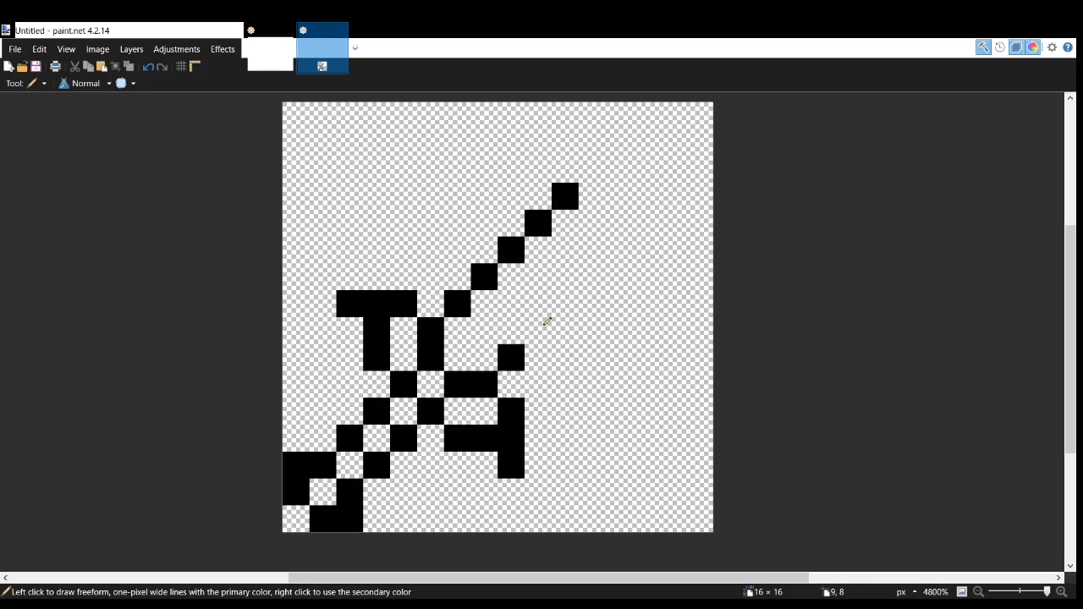
{"action": "left_click", "coordinate": [544, 329]}
{"action": "left_click", "coordinate": [564, 304]}
{"action": "left_click", "coordinate": [591, 278]}
{"action": "left_click", "coordinate": [618, 250]}
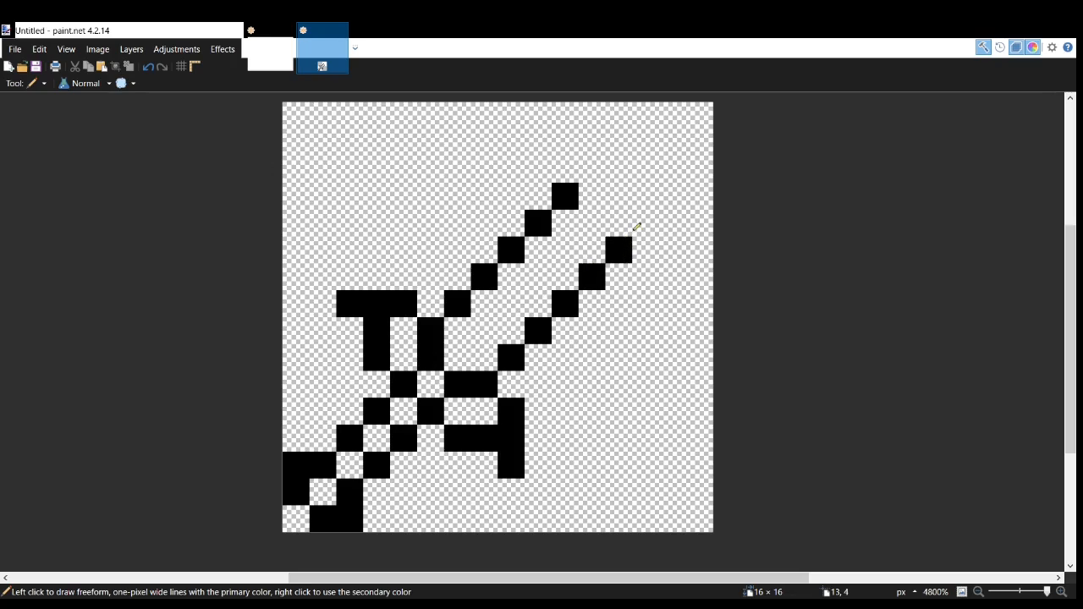
{"action": "left_click", "coordinate": [641, 225]}
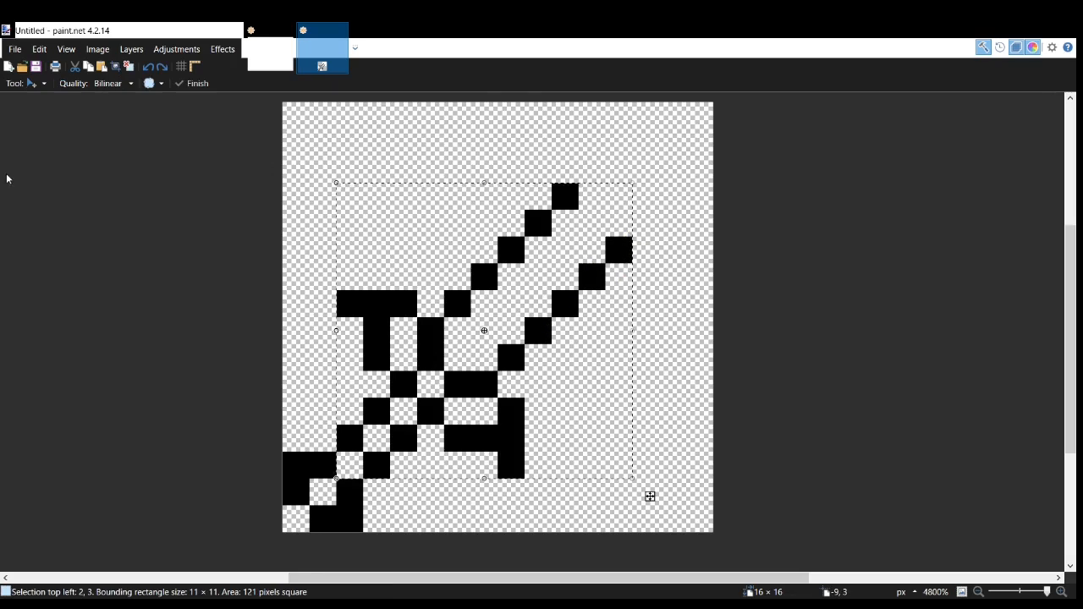
{"action": "left_click", "coordinate": [8, 176]}
{"action": "left_click", "coordinate": [82, 214]}
{"action": "key", "text": "p"}
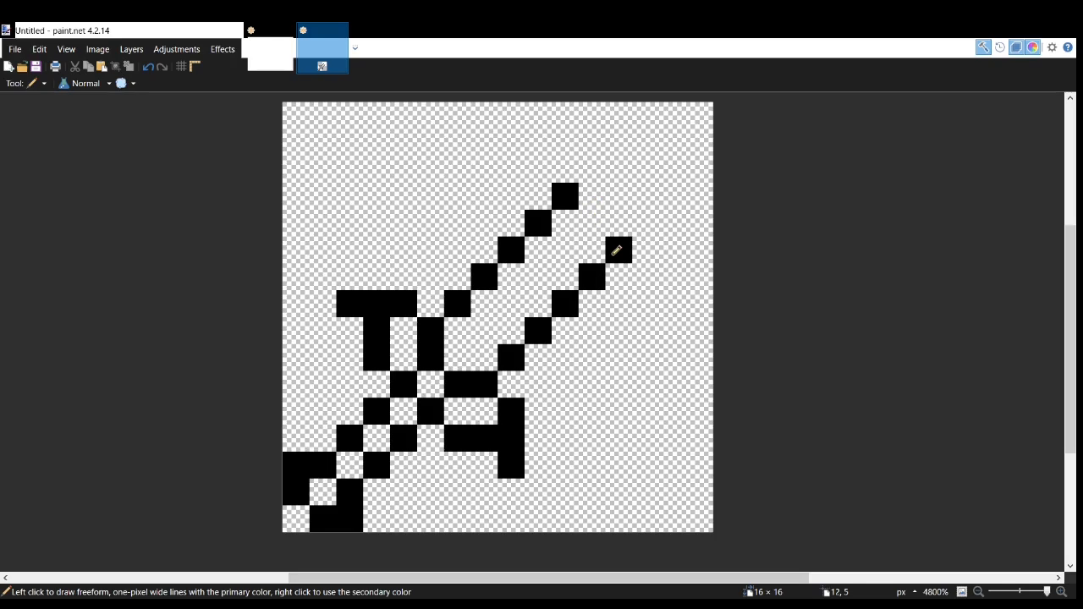
- Close the blade's tip with black pixels forming a square corner that joins the upper and lower edges
{"action": "mouse_move", "coordinate": [593, 191]}
{"action": "left_mouse_down"}
{"action": "mouse_move", "coordinate": [670, 191]}
{"action": "mouse_move", "coordinate": [655, 215]}
{"action": "left_mouse_up"}
{"action": "key", "text": "ctrl+z"}
{"action": "mouse_move", "coordinate": [595, 184]}
{"action": "left_mouse_down"}
{"action": "mouse_move", "coordinate": [668, 196]}
{"action": "mouse_move", "coordinate": [648, 220]}
{"action": "left_mouse_up"}
{"action": "key", "text": "ctrl+z"}
{"action": "mouse_move", "coordinate": [585, 196]}
{"action": "left_mouse_down"}
{"action": "mouse_move", "coordinate": [635, 201]}
{"action": "mouse_move", "coordinate": [634, 216]}
{"action": "mouse_move", "coordinate": [615, 223]}
{"action": "mouse_move", "coordinate": [625, 228]}
{"action": "mouse_move", "coordinate": [590, 197]}
{"action": "left_mouse_up"}
{"action": "key", "text": "ctrl+z"}
{"action": "scroll", "coordinate": [534, 269], "scroll_direction": "down", "scroll_amount": 1}
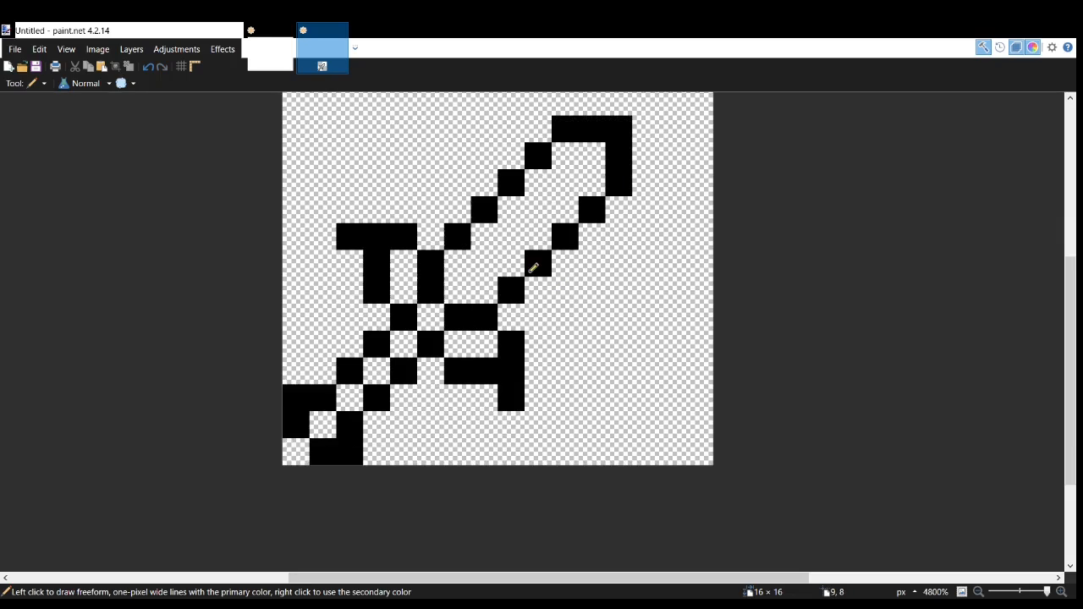
{"action": "scroll", "coordinate": [533, 269], "scroll_direction": "up", "scroll_amount": 1}
{"action": "scroll", "coordinate": [535, 292], "scroll_direction": "down", "scroll_amount": 3}
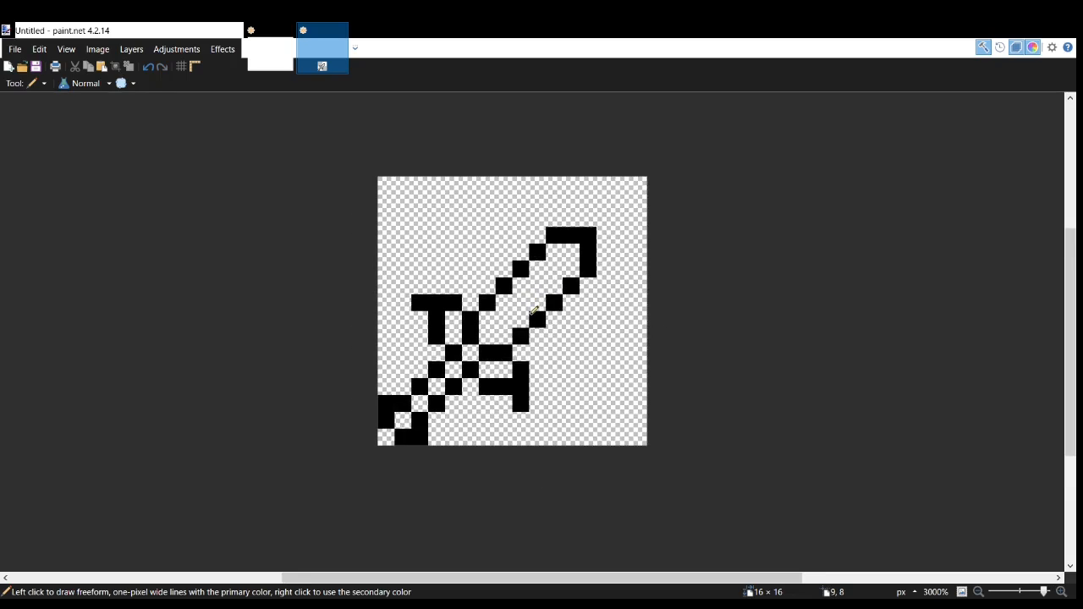
{"action": "scroll", "coordinate": [536, 311], "scroll_direction": "up", "scroll_amount": 3}
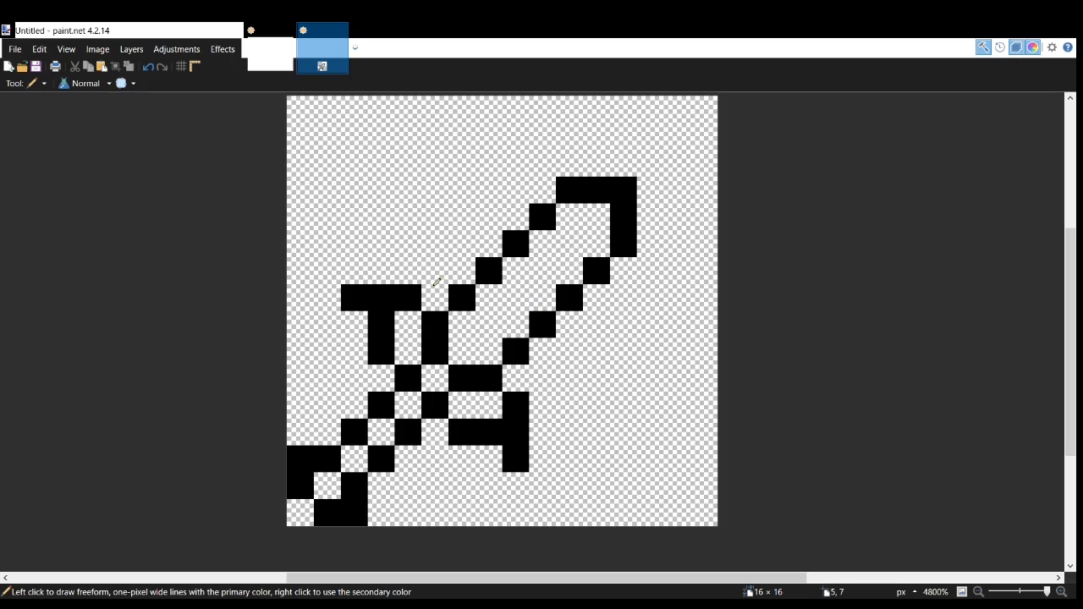
- Select the transparent interior of the blade and fill it with a gradient from bright cyan at the tip to dark teal at the base
{"action": "left_click", "coordinate": [17, 180]}
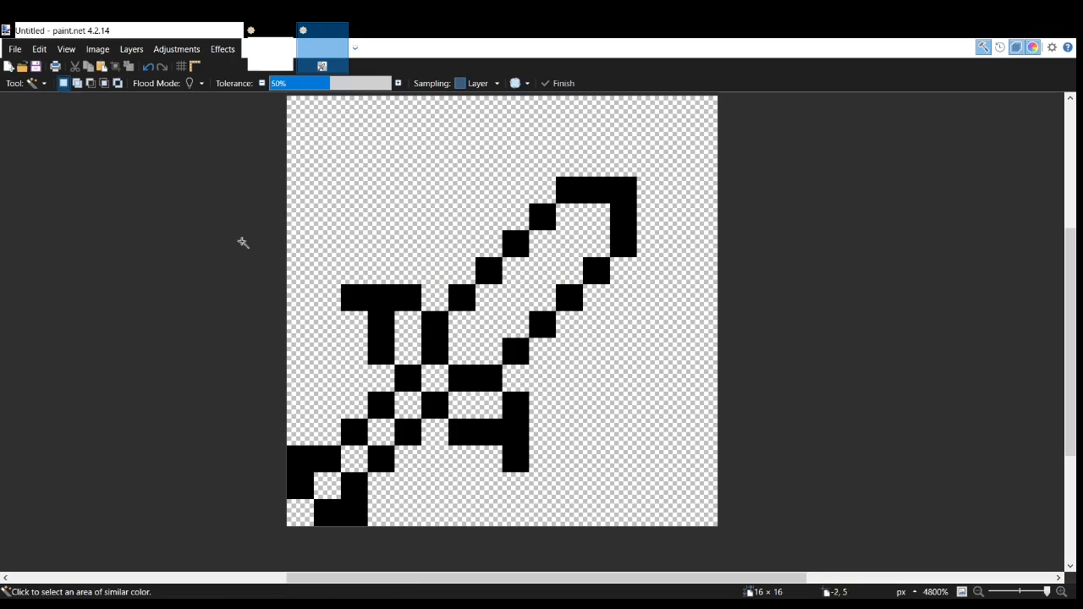
{"action": "left_click", "coordinate": [505, 319]}
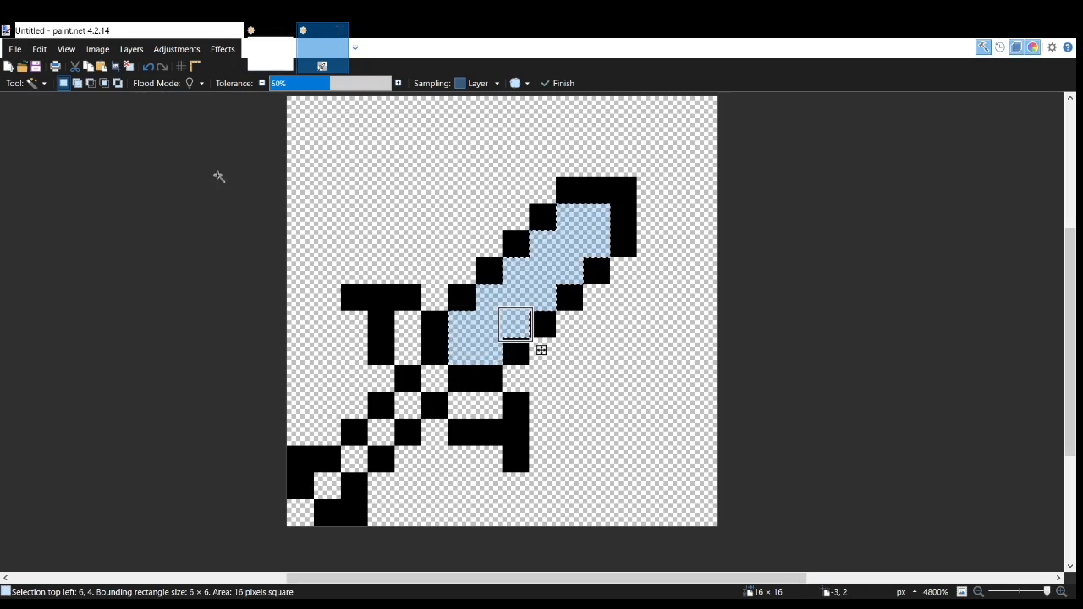
{"action": "left_click", "coordinate": [12, 228]}
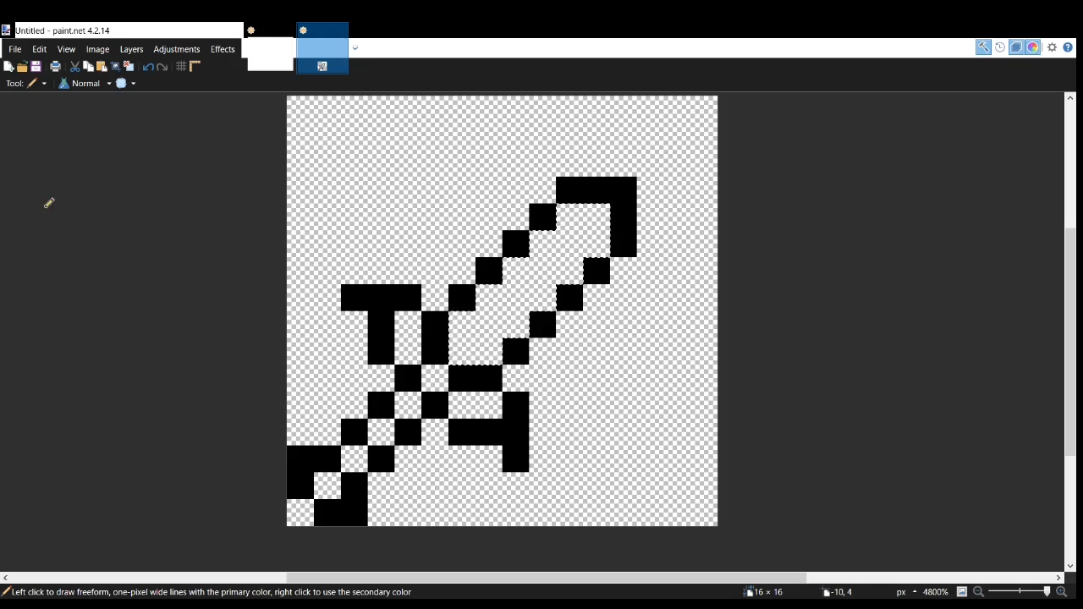
{"action": "key", "text": "g"}
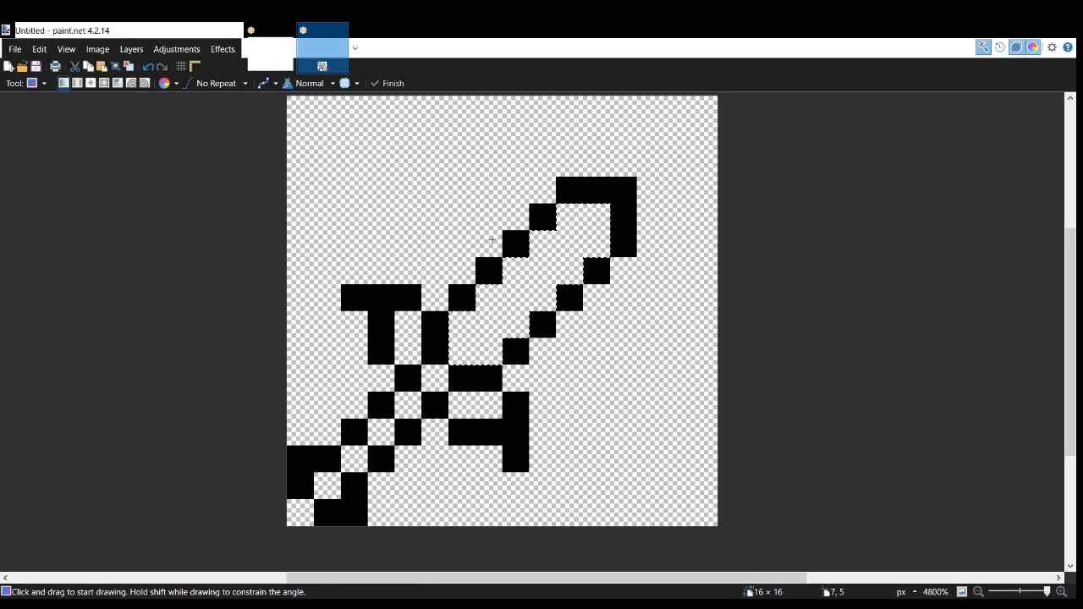
{"action": "left_click_drag", "start_coordinate": [488, 256], "coordinate": [529, 332]}
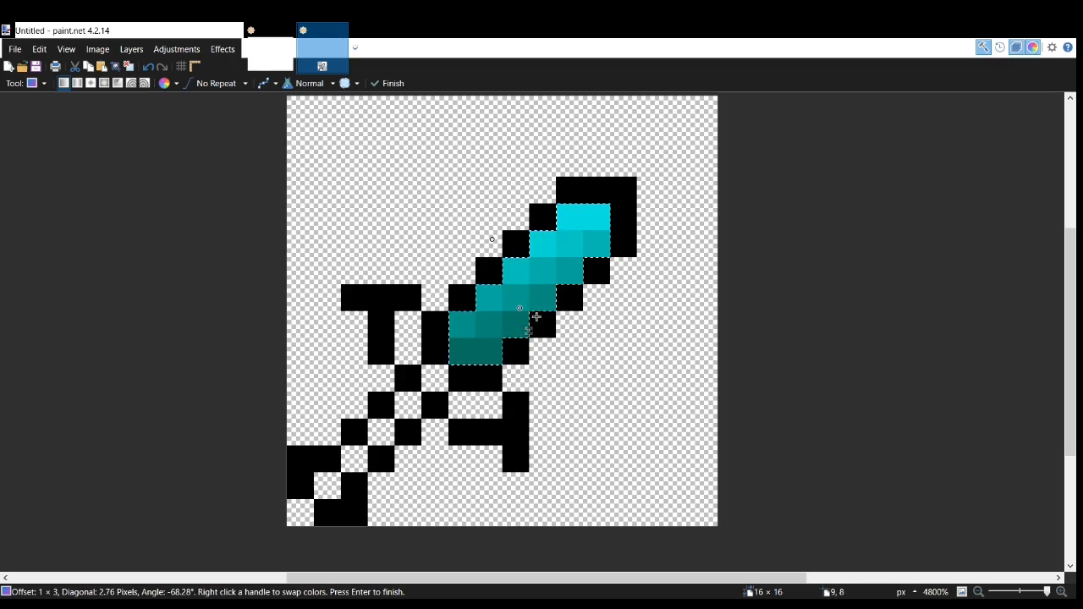
{"action": "key", "text": "s"}
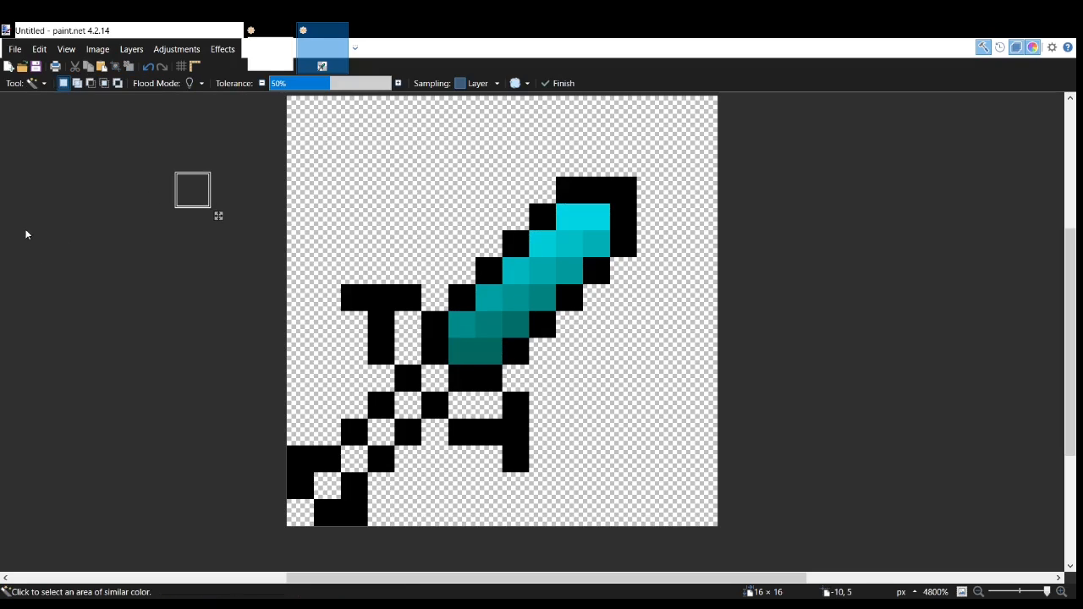
- Try bright cyan, then a medium teal, as the highlight on the lower pixels of the blade's central diagonal
{"action": "key", "text": "k"}
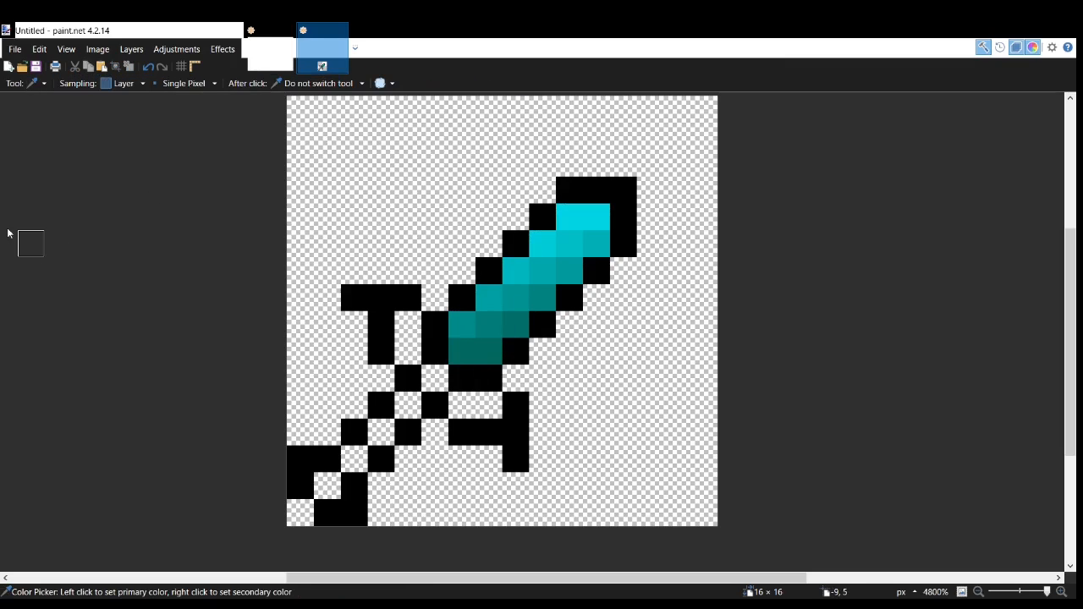
{"action": "key", "text": "p"}
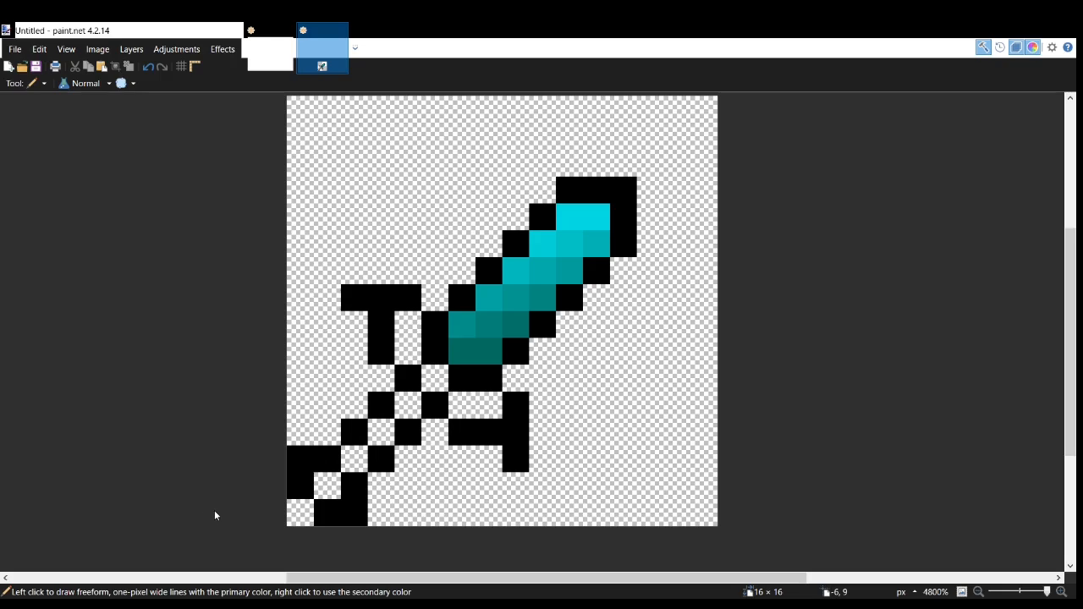
{"action": "left_click", "coordinate": [463, 353]}
{"action": "left_click", "coordinate": [490, 326]}
{"action": "left_click", "coordinate": [517, 299]}
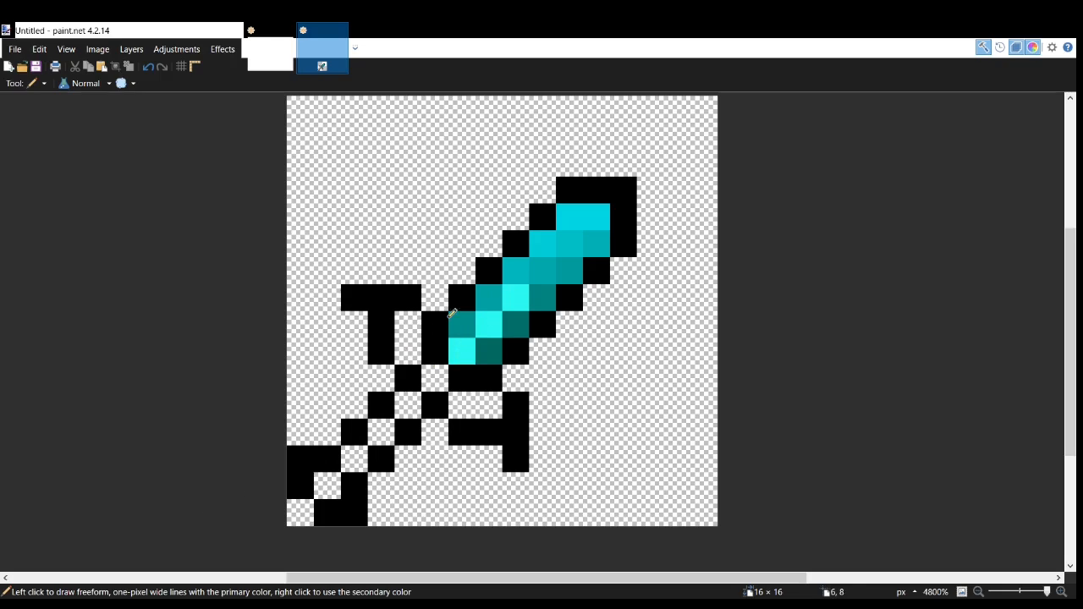
{"action": "key", "text": "ctrl+z"}
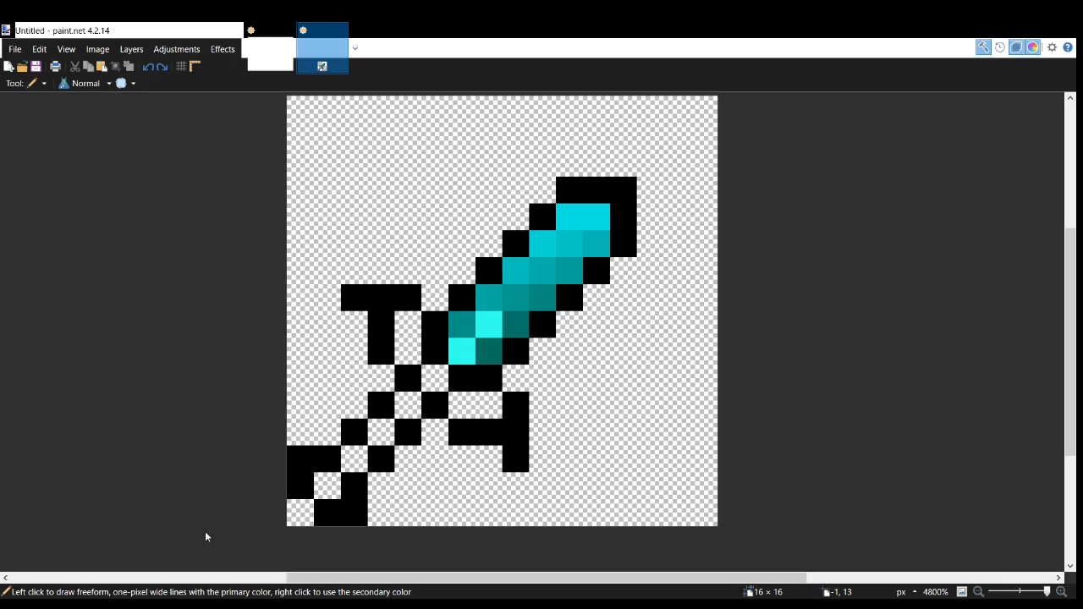
{"action": "left_click", "coordinate": [463, 353]}
{"action": "left_click", "coordinate": [491, 326]}
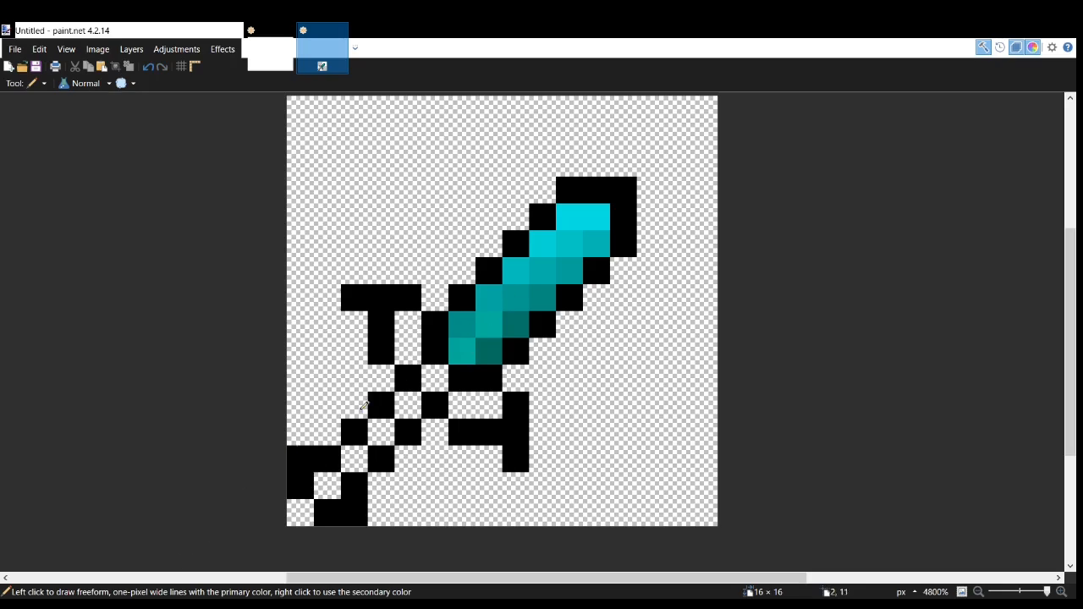
- Paint a highlight along the blade's central diagonal, brightening from medium turquoise at the base to bright cyan near the tip
{"action": "mouse_move", "coordinate": [464, 348]}
{"action": "left_mouse_down"}
{"action": "mouse_move", "coordinate": [550, 268]}
{"action": "mouse_move", "coordinate": [521, 298]}
{"action": "left_mouse_up"}
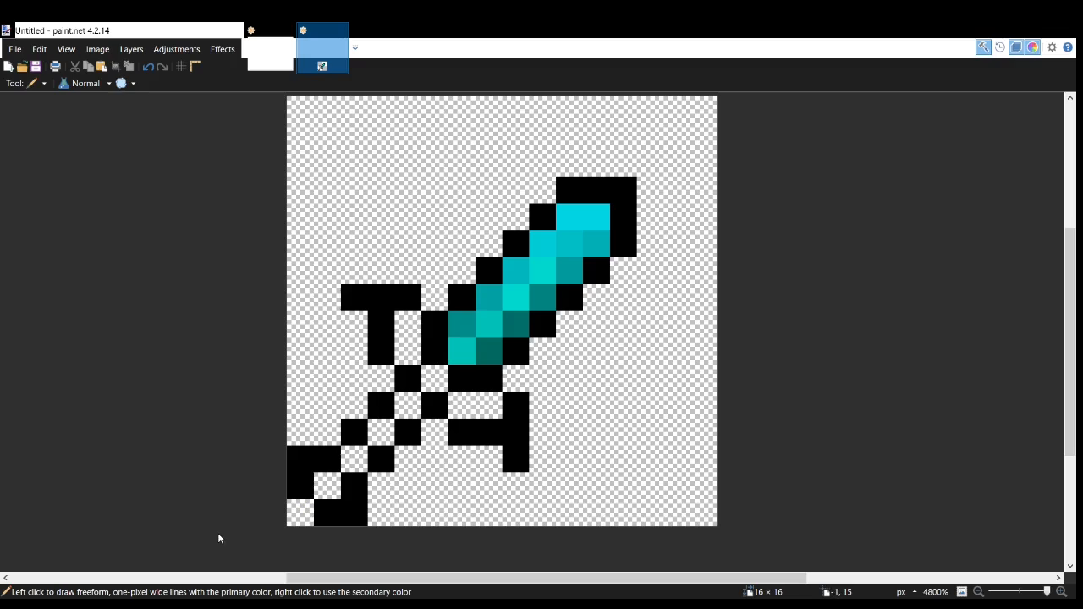
{"action": "left_click", "coordinate": [543, 271]}
{"action": "left_click", "coordinate": [570, 244]}
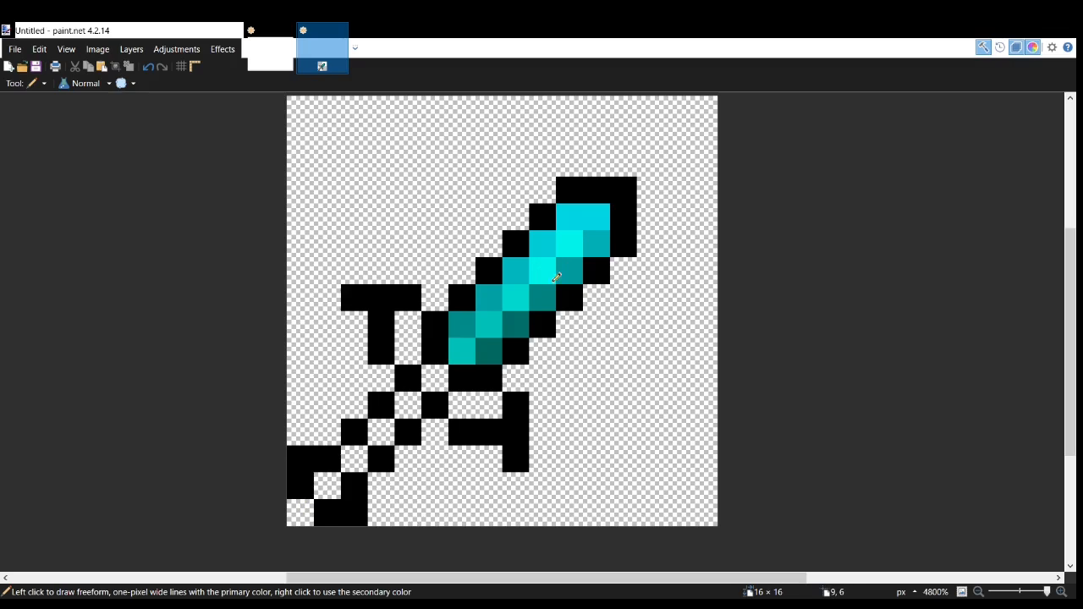
{"action": "scroll", "coordinate": [547, 326], "scroll_direction": "down", "scroll_amount": 3}
{"action": "scroll", "coordinate": [548, 326], "scroll_direction": "up", "scroll_amount": 3}
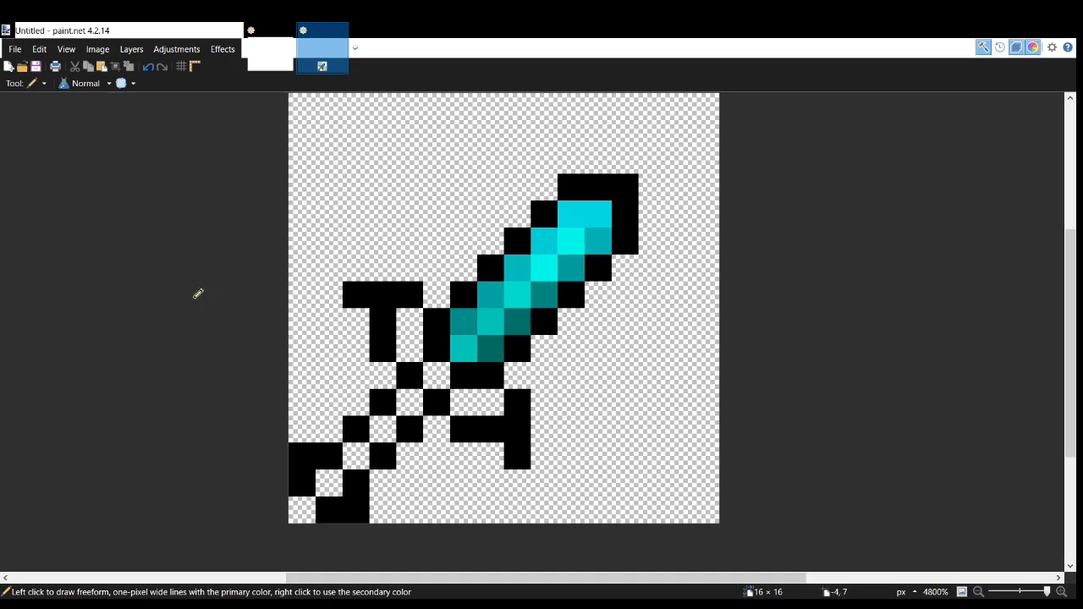
- Select the blade's black outline pixels and fill them with a gradient from medium teal at the tip to very dark teal, then deselect
{"action": "left_click", "coordinate": [12, 186]}
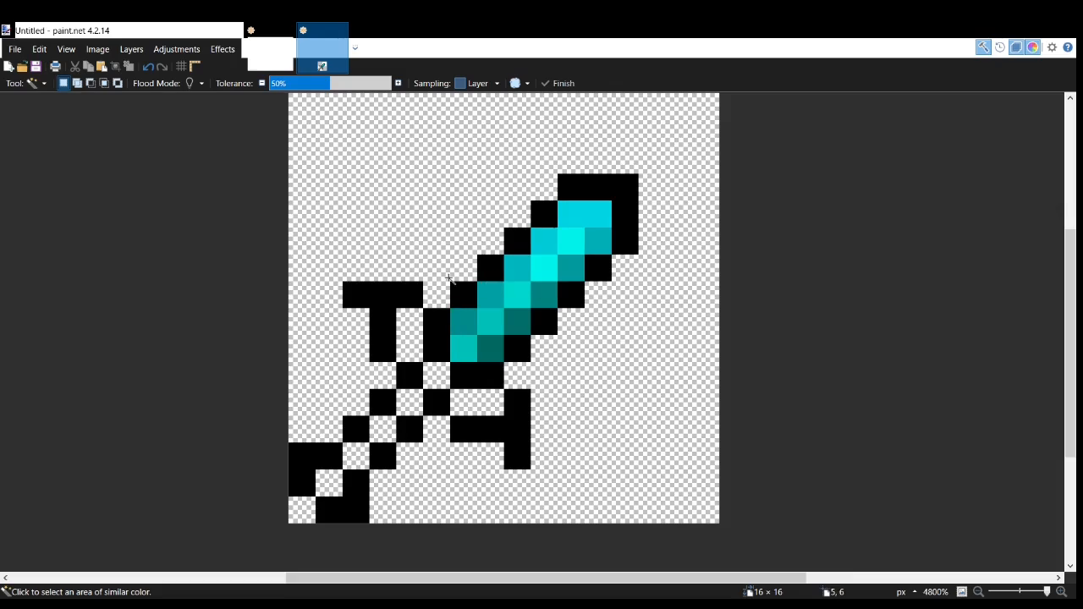
{"action": "left_click", "coordinate": [461, 292]}
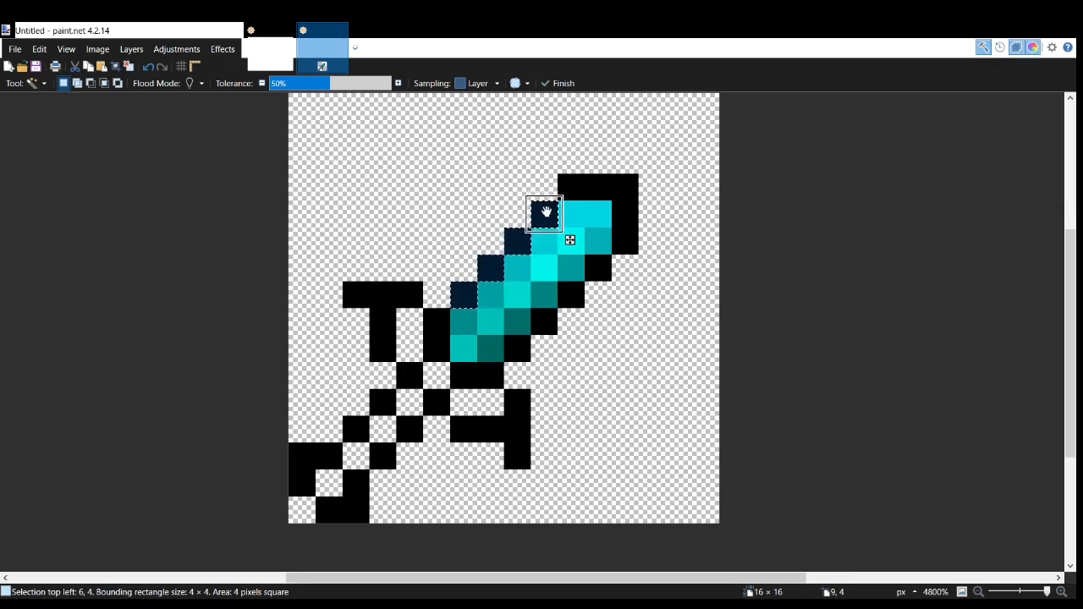
{"action": "left_click", "coordinate": [598, 269], "text": "ctrl"}
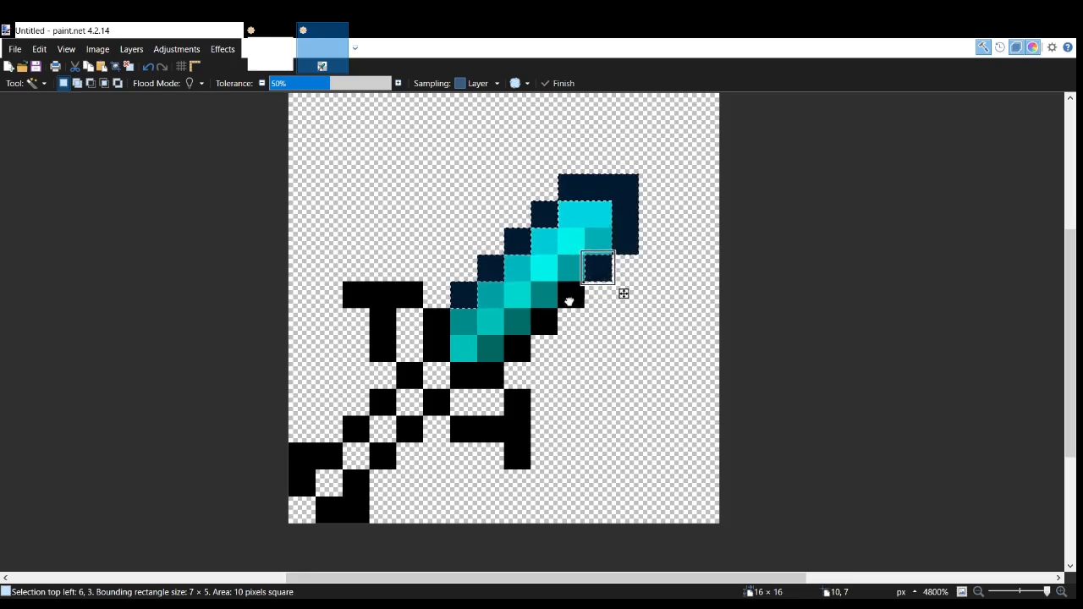
{"action": "left_click", "coordinate": [569, 300], "text": "ctrl"}
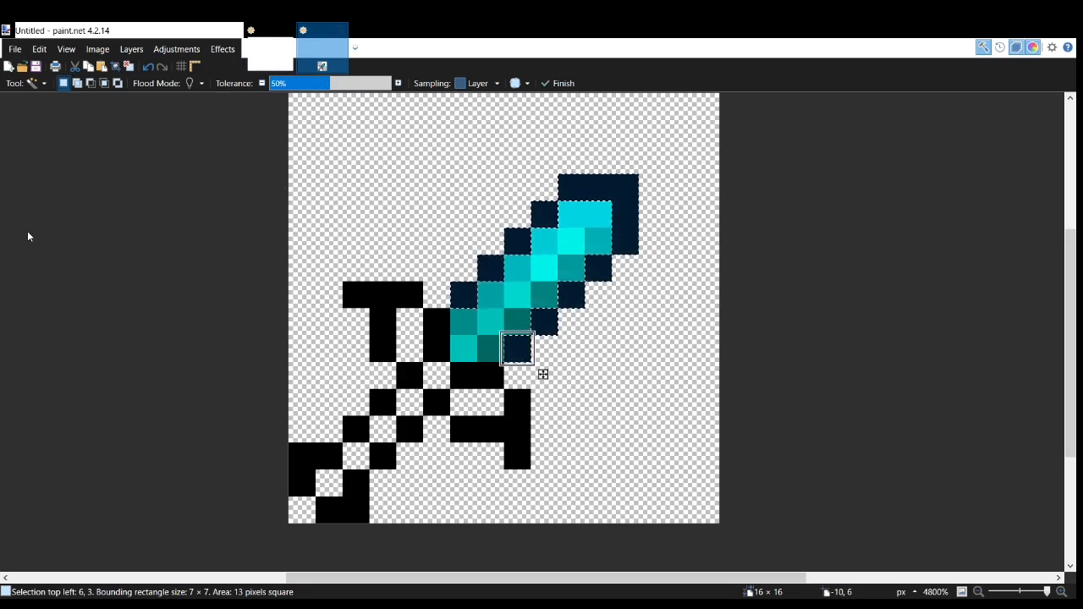
{"action": "key", "text": "p"}
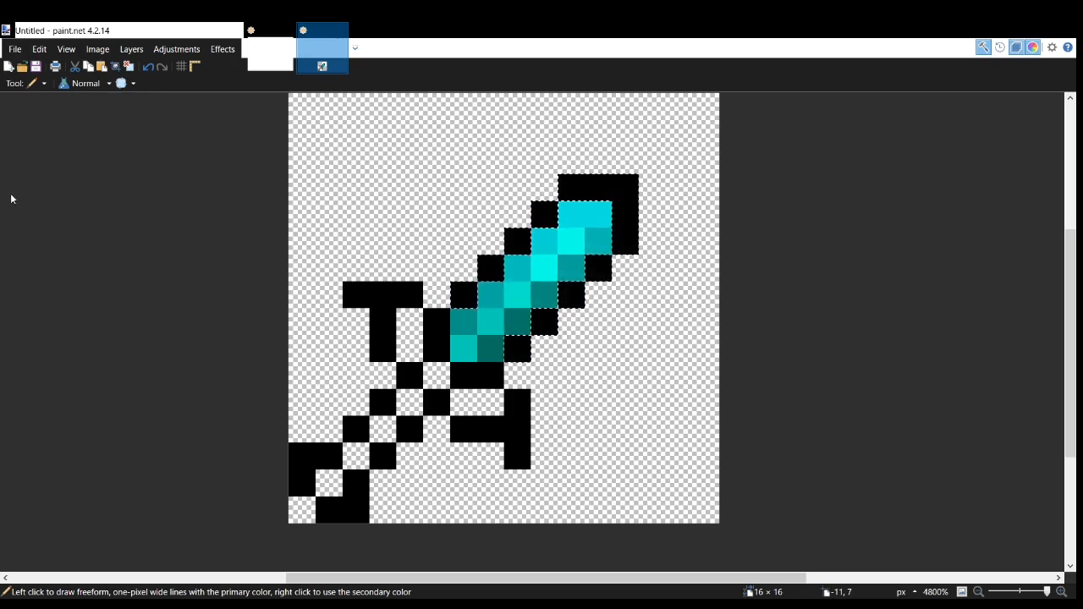
{"action": "key", "text": "g"}
{"action": "left_click_drag", "start_coordinate": [538, 201], "coordinate": [551, 297]}
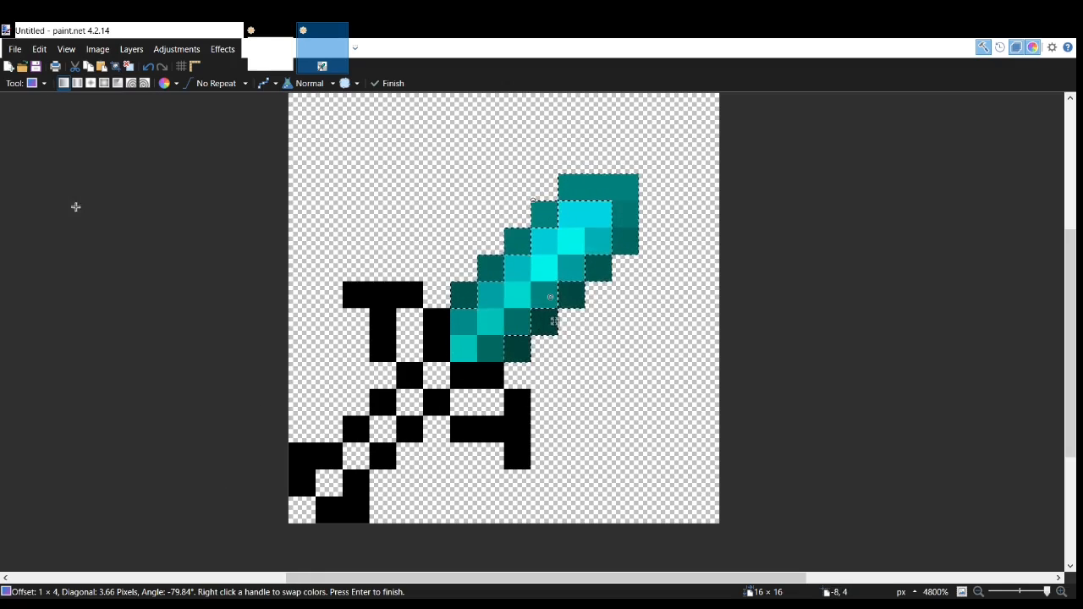
{"action": "left_click", "coordinate": [6, 180]}
{"action": "left_click", "coordinate": [114, 187]}
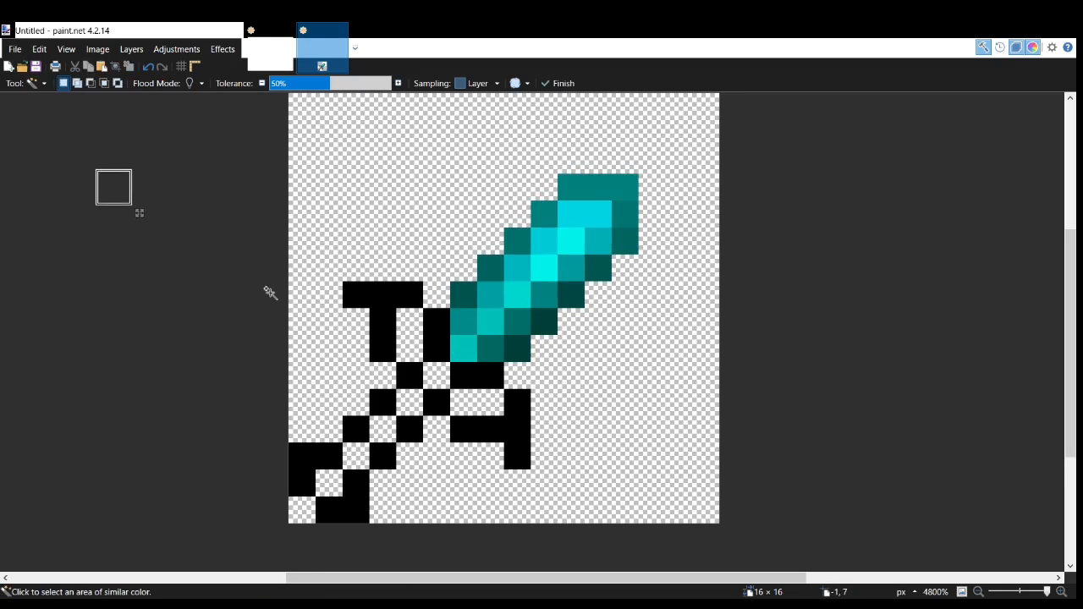
- Sample the darkest teal from the blade's lower edge and recolour the guard's black outline with it
{"action": "scroll", "coordinate": [254, 296], "scroll_direction": "down", "scroll_amount": 4}
{"action": "scroll", "coordinate": [253, 305], "scroll_direction": "up", "scroll_amount": 4}
{"action": "scroll", "coordinate": [361, 338], "scroll_direction": "up", "scroll_amount": 1}
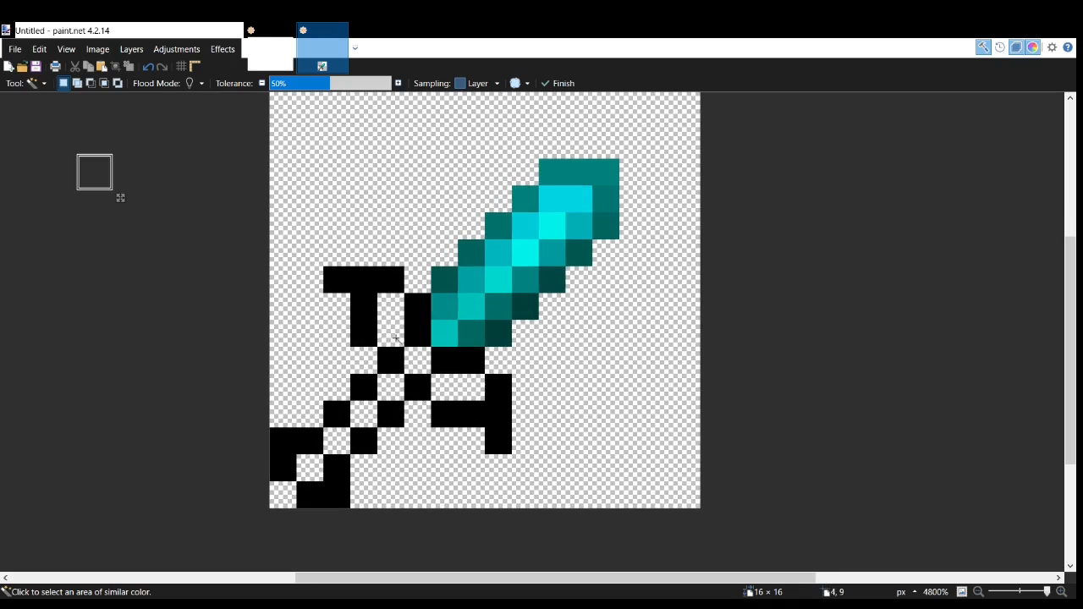
{"action": "left_click", "coordinate": [17, 232]}
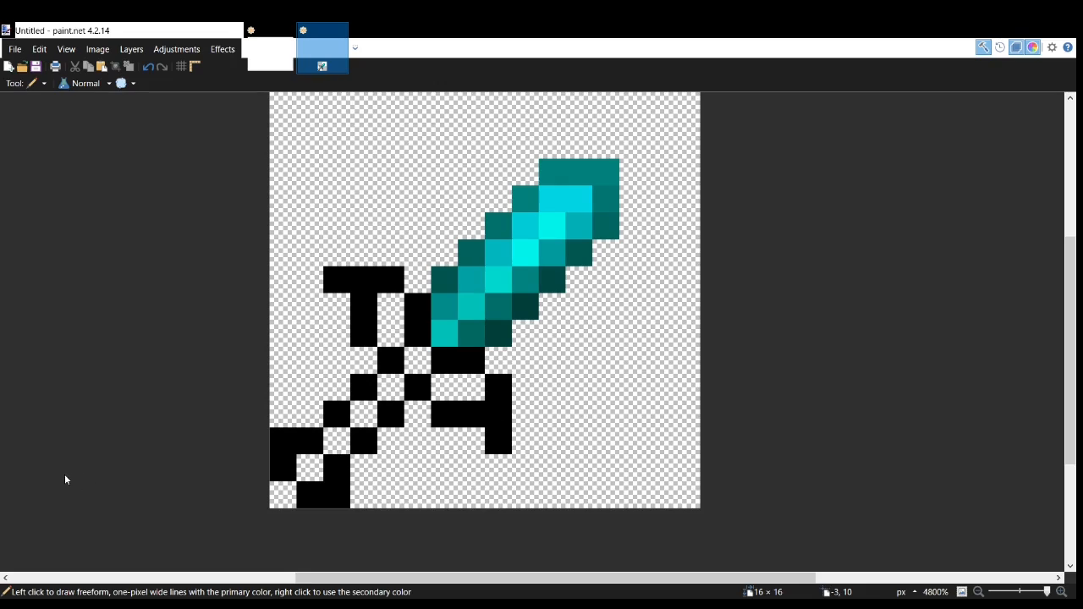
{"action": "key", "text": "k"}
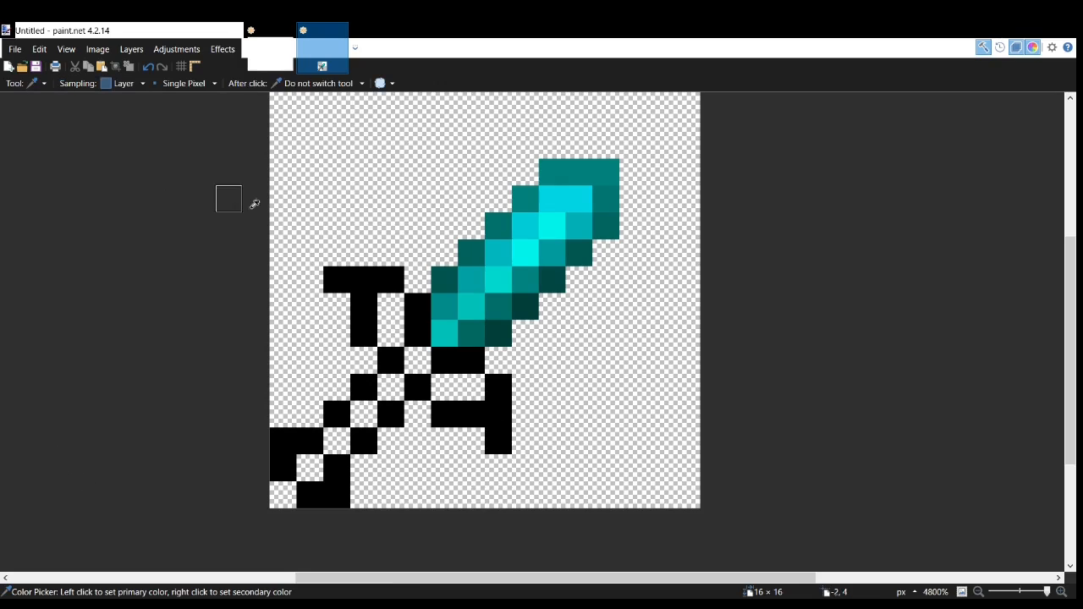
{"action": "left_click", "coordinate": [504, 321]}
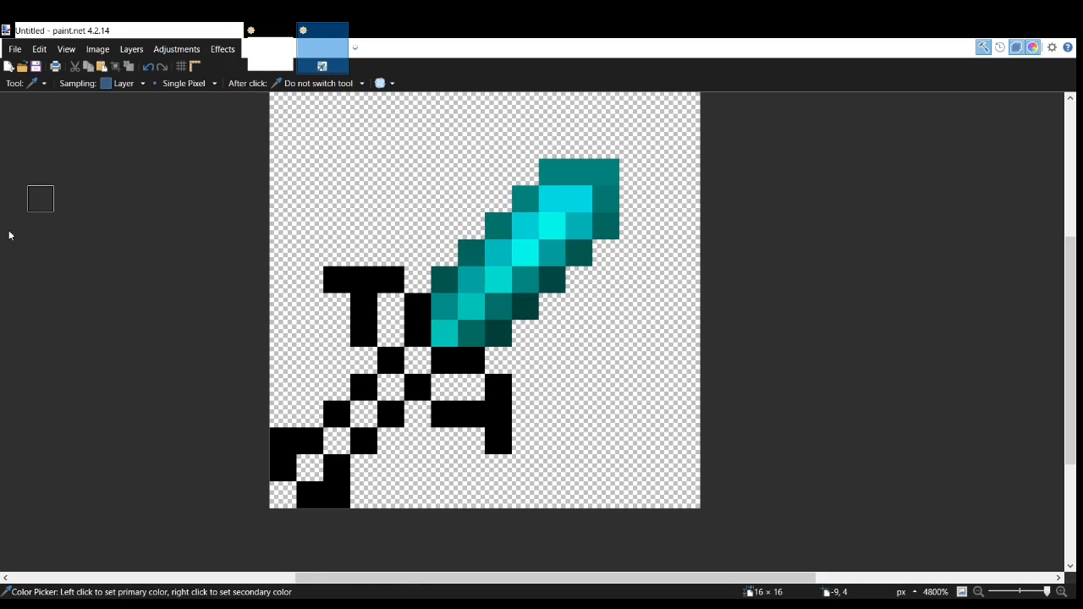
{"action": "key", "text": "p"}
{"action": "mouse_move", "coordinate": [336, 278]}
{"action": "left_mouse_down"}
{"action": "mouse_move", "coordinate": [387, 277]}
{"action": "mouse_move", "coordinate": [431, 306]}
{"action": "mouse_move", "coordinate": [422, 329]}
{"action": "mouse_move", "coordinate": [500, 389]}
{"action": "mouse_move", "coordinate": [504, 426]}
{"action": "mouse_move", "coordinate": [420, 391]}
{"action": "mouse_move", "coordinate": [364, 295]}
{"action": "left_mouse_up"}
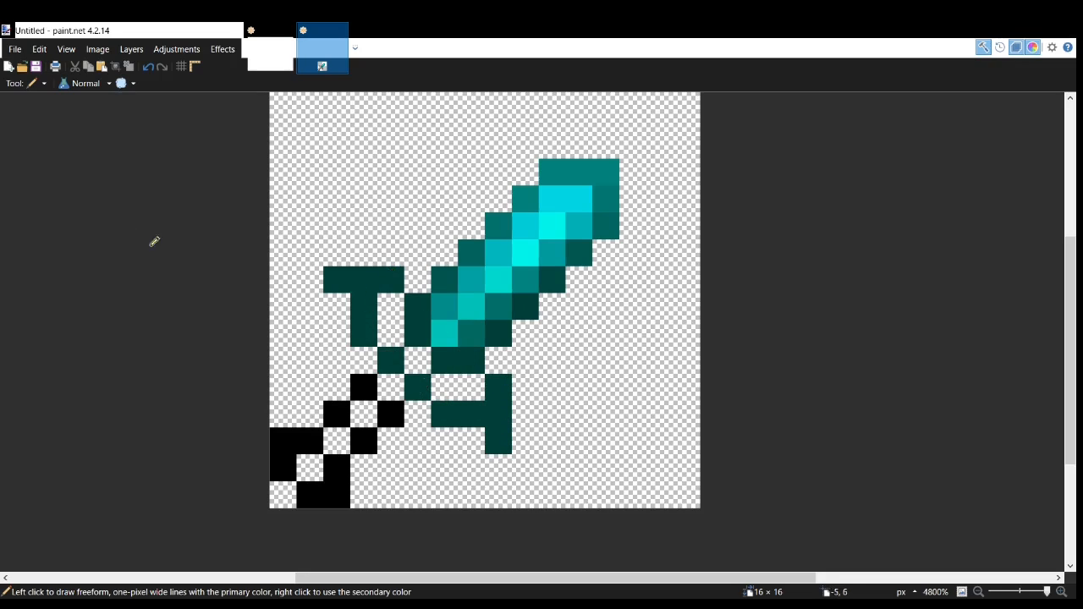
- Repaint the upper guard arm and the guard pixels around the centre in a slightly lighter dark teal
{"action": "key", "text": "k"}
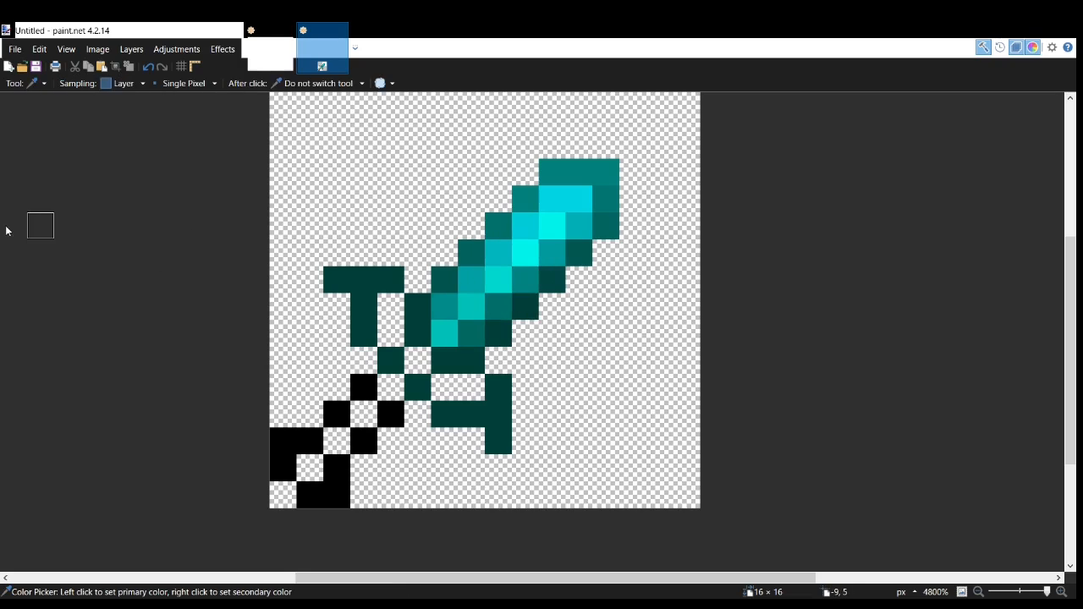
{"action": "key", "text": "p"}
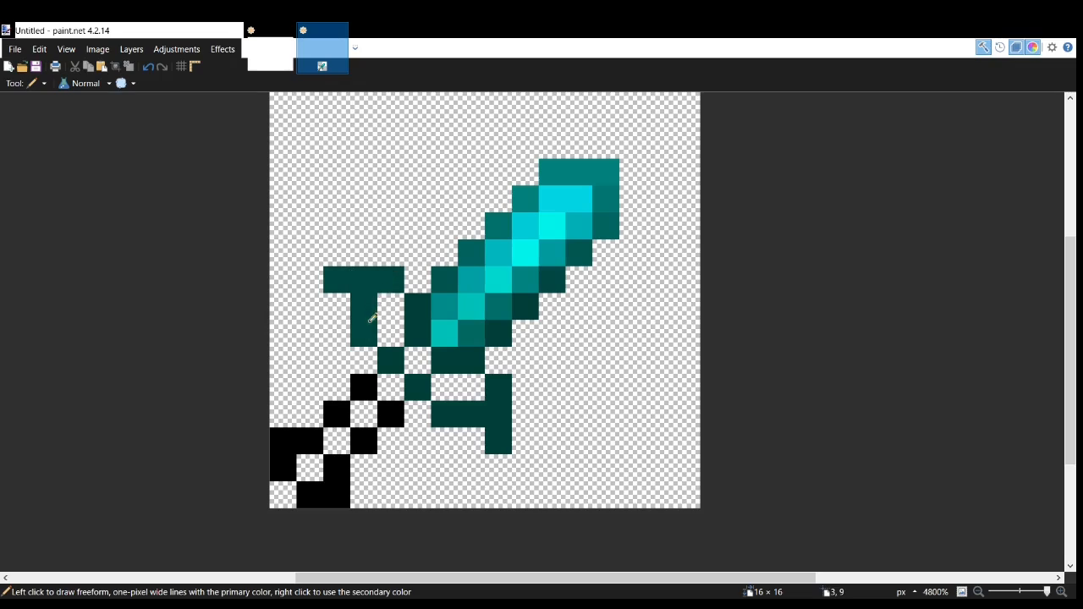
{"action": "left_click", "coordinate": [445, 361]}
{"action": "left_click", "coordinate": [393, 365]}
{"action": "left_click", "coordinate": [414, 385]}
{"action": "left_click", "coordinate": [441, 414]}
- Lighten the upper guard arm's top bar and the uppermost pixel of each of its sides with another teal shade
{"action": "key", "text": "k"}
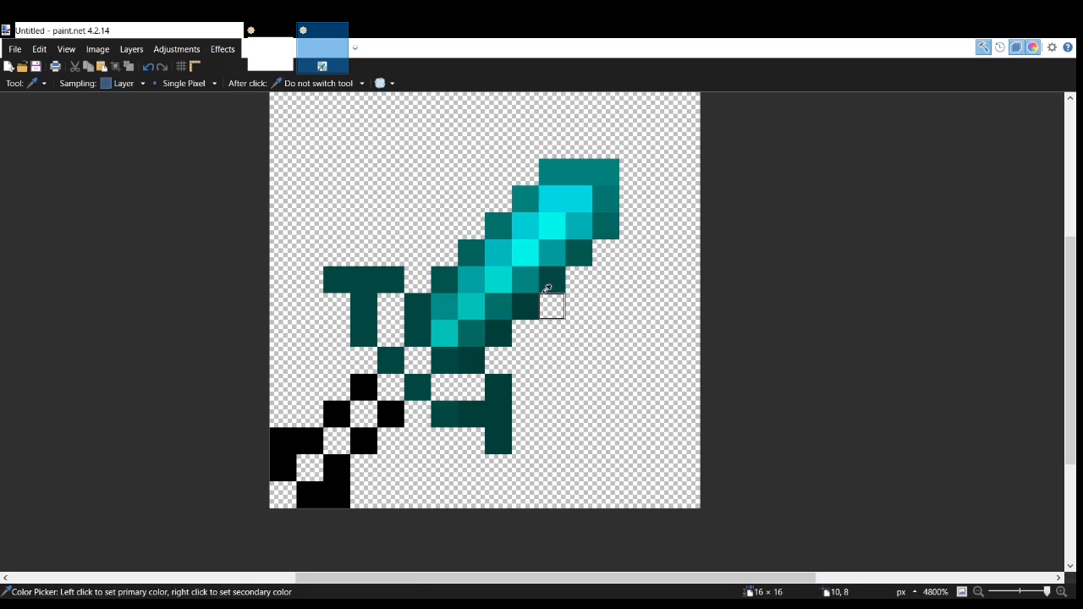
{"action": "key", "text": "p"}
{"action": "left_click_drag", "start_coordinate": [335, 279], "coordinate": [395, 273]}
{"action": "left_click", "coordinate": [418, 306]}
{"action": "left_click", "coordinate": [364, 307]}
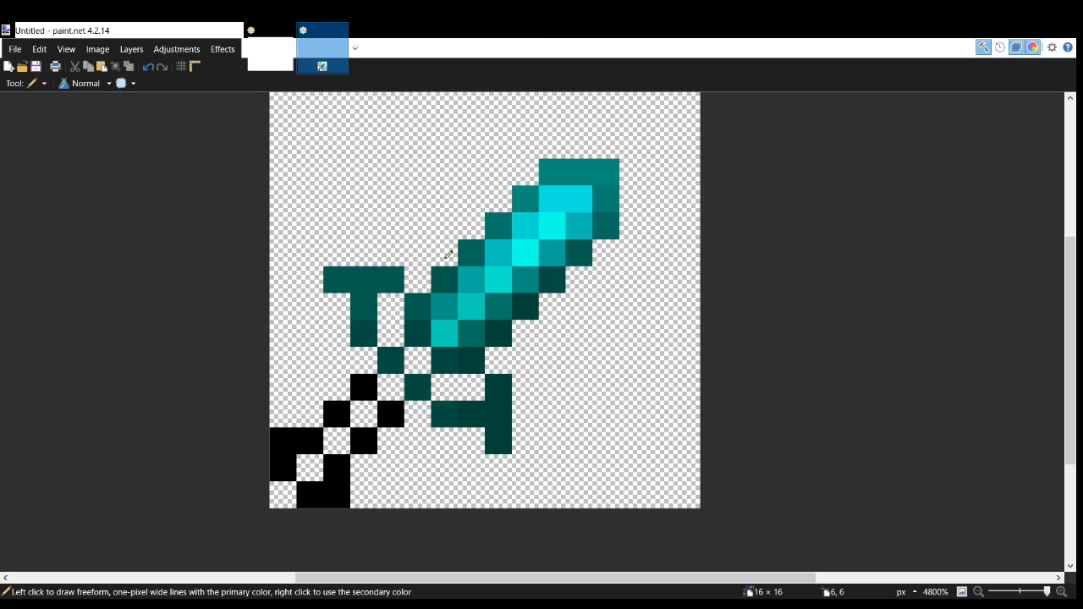
- Try a lighter teal on the outermost pixel of the upper guard arm's top bar and undo it
{"action": "key", "text": "k"}
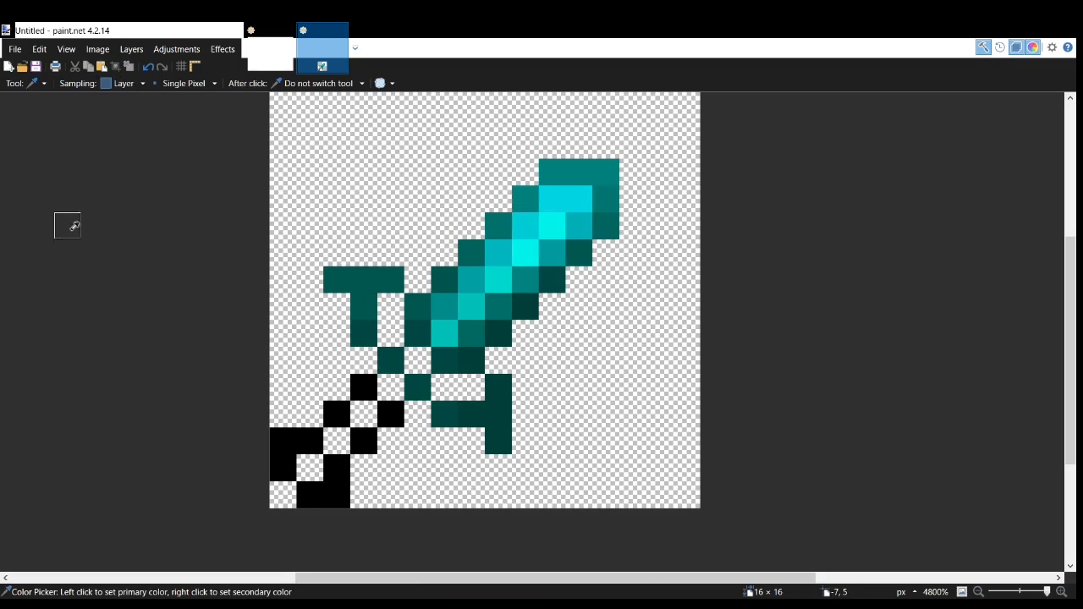
{"action": "key", "text": "p"}
{"action": "left_click", "coordinate": [336, 279]}
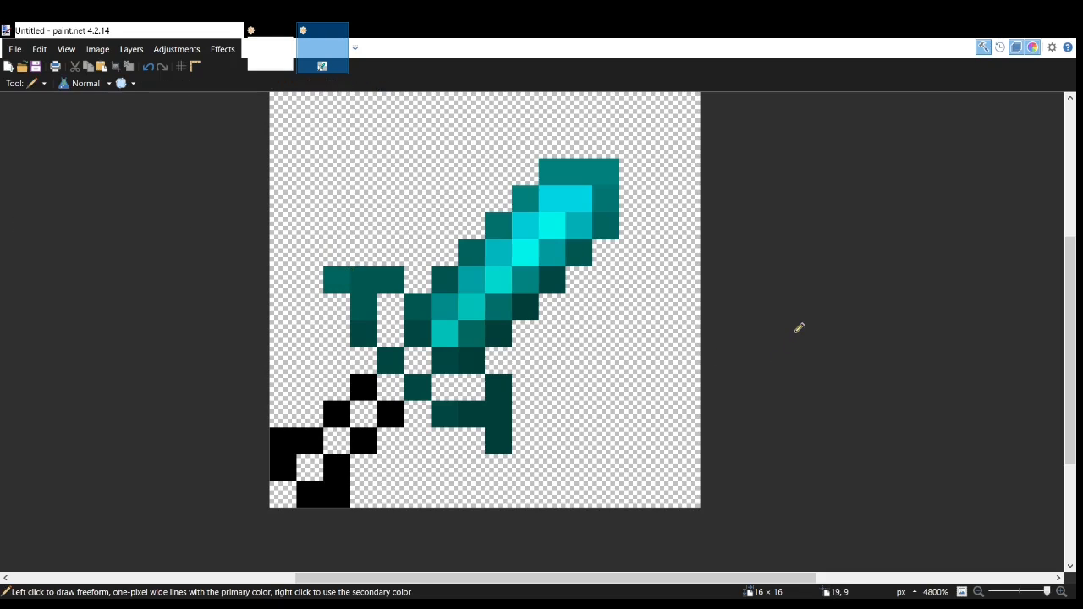
{"action": "key", "text": "ctrl+z"}
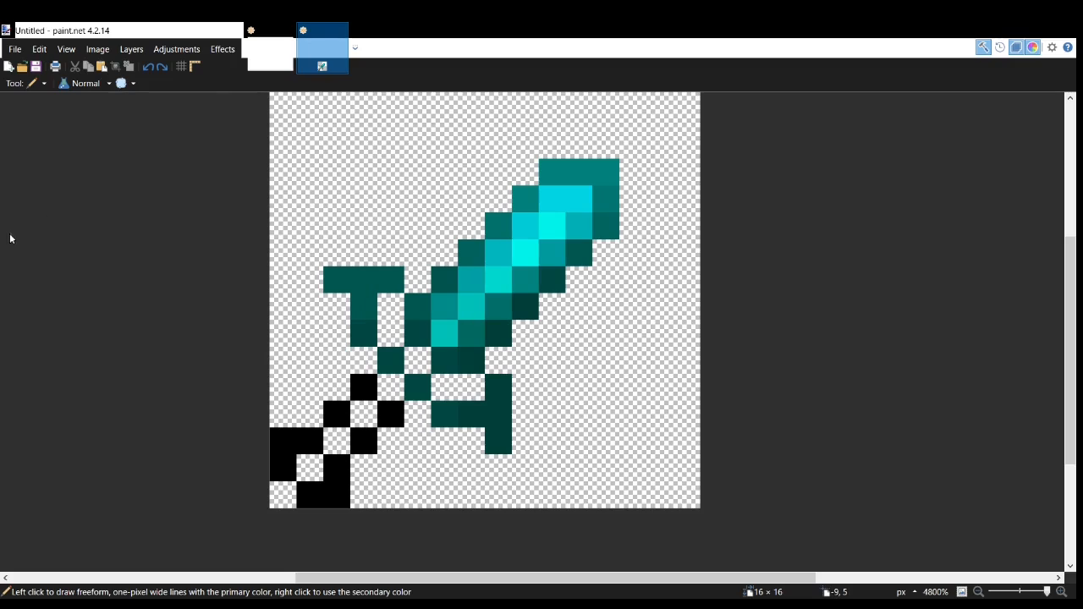
- Sample the medium teal from the blade's inner base pixel and fill the guard's empty interior pixels with it
{"action": "key", "text": "k"}
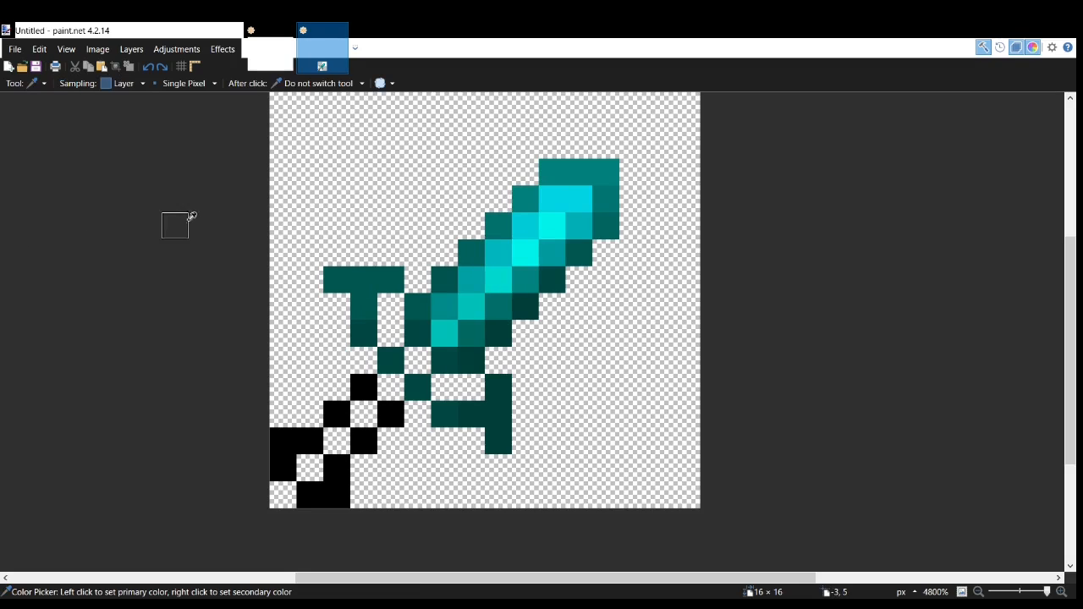
{"action": "left_click", "coordinate": [445, 306]}
{"action": "key", "text": "p"}
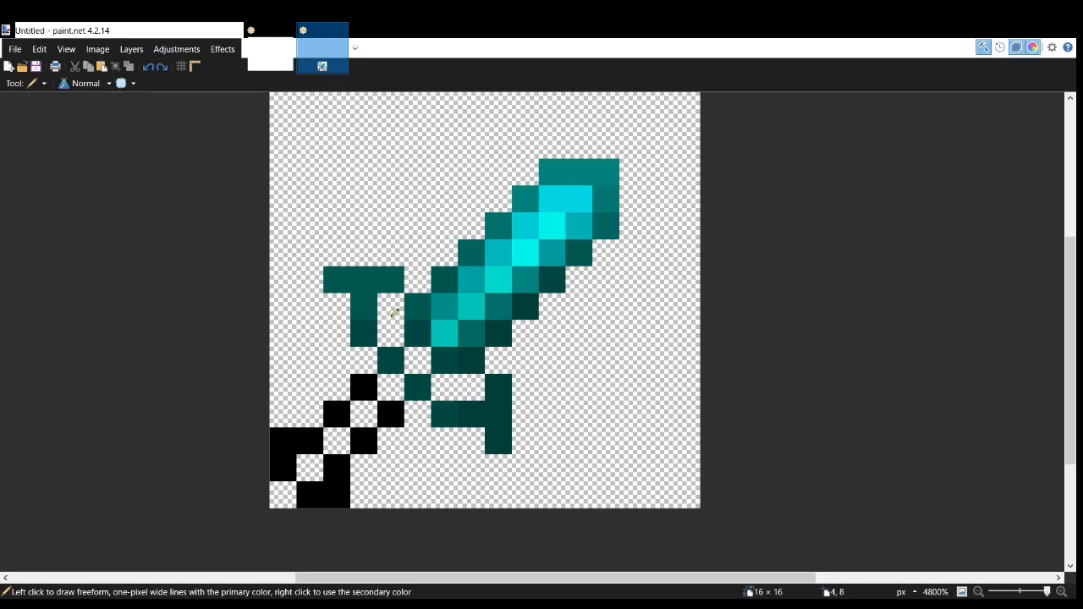
{"action": "left_click_drag", "start_coordinate": [393, 308], "coordinate": [398, 322]}
{"action": "left_click", "coordinate": [418, 361]}
{"action": "left_click", "coordinate": [445, 388]}
{"action": "left_click", "coordinate": [471, 388]}
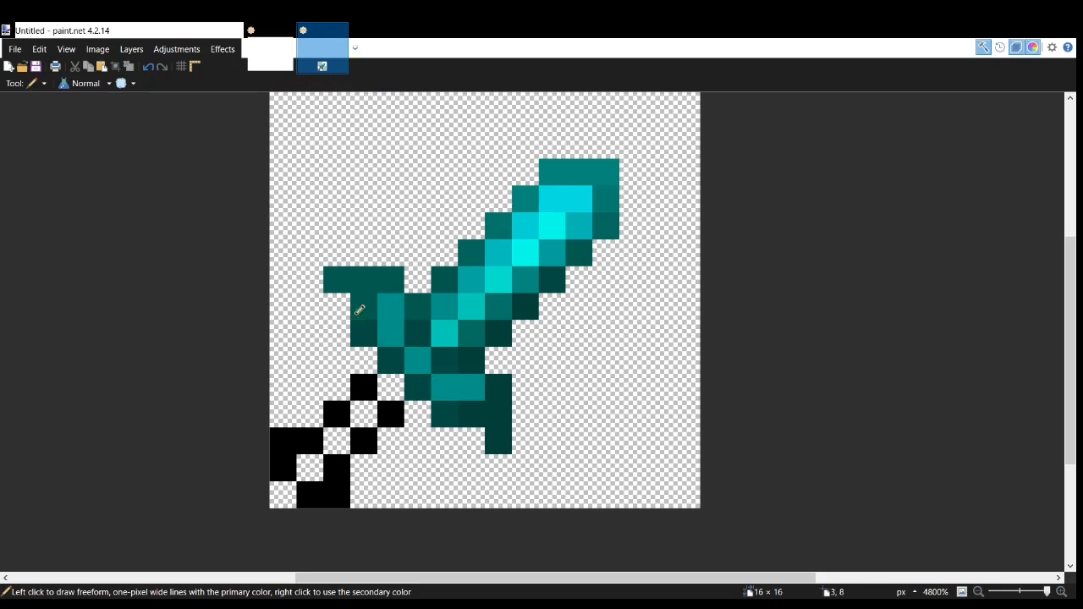
- Lighten the guard's inner pixels nearest its centre with lighter blade teal, and recolour the centre pixel with the blade's bright turquoise
{"action": "key", "text": "k"}
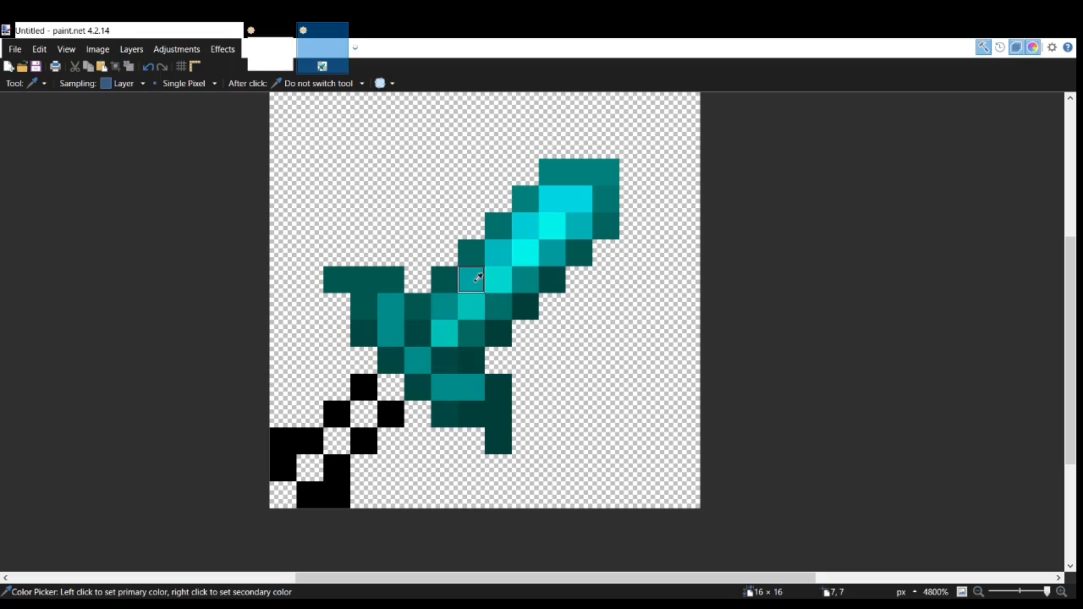
{"action": "key", "text": "p"}
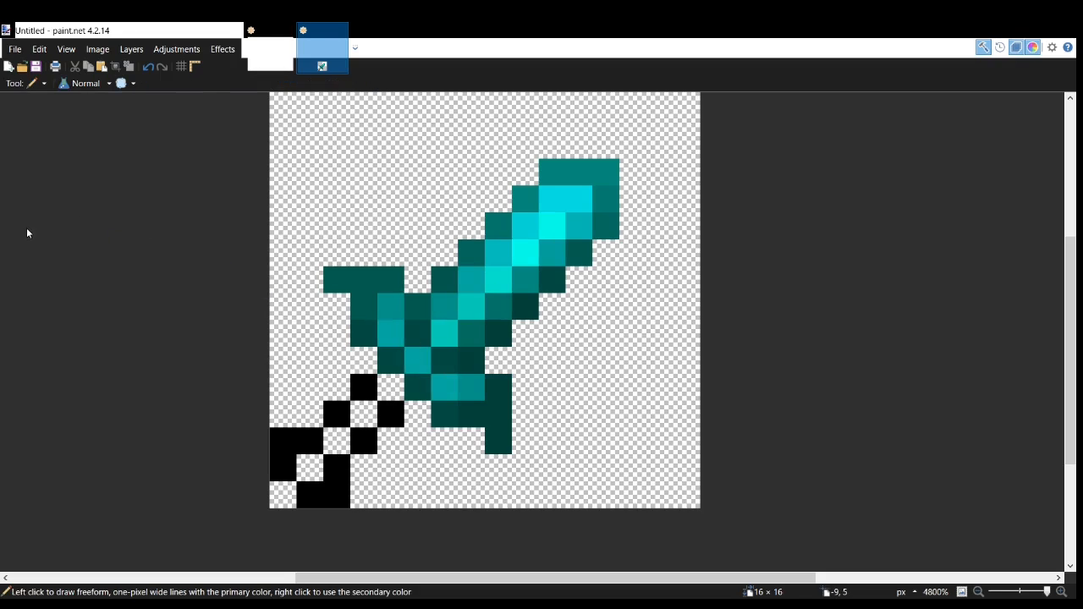
{"action": "key", "text": "k"}
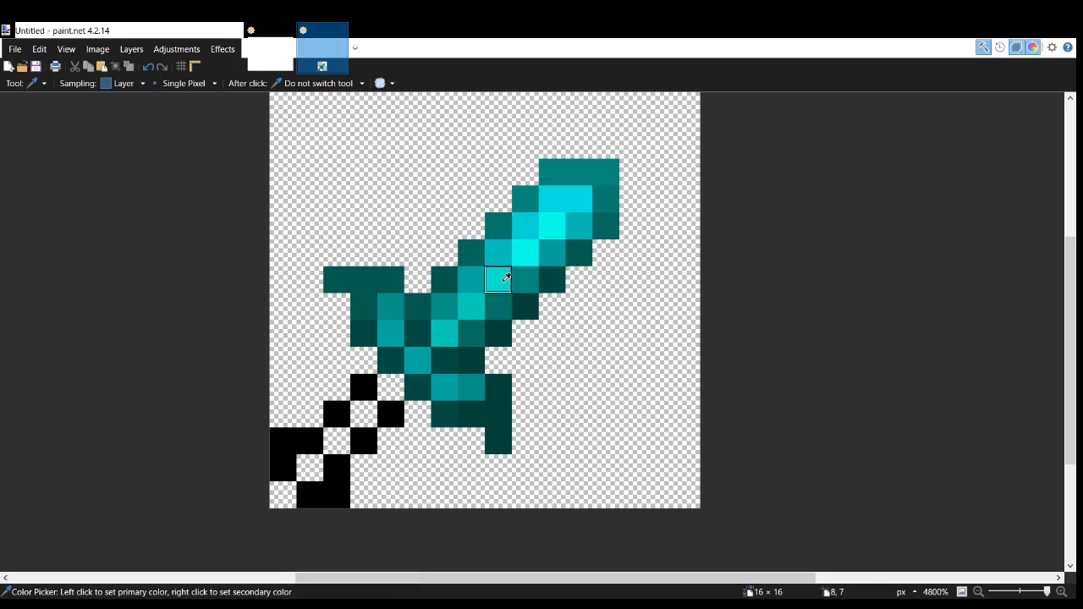
{"action": "key", "text": "p"}
{"action": "left_click", "coordinate": [418, 361]}
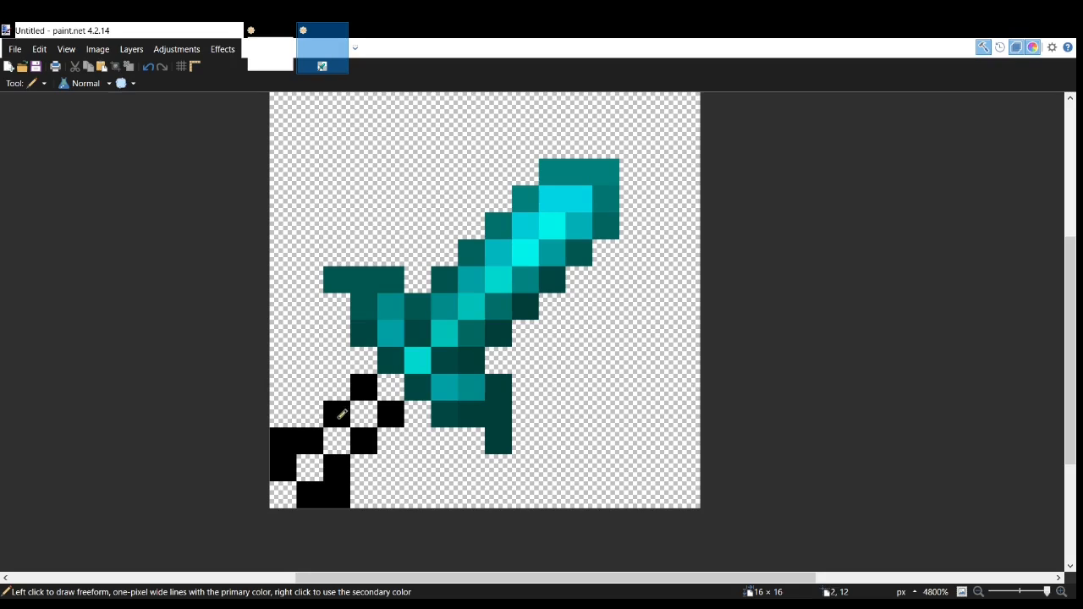
- Recolour the handle's four black outline pixels dark brown and fill its diagonal core with a medium brown
{"action": "left_click", "coordinate": [337, 415]}
{"action": "left_click", "coordinate": [364, 388]}
{"action": "left_click", "coordinate": [364, 442]}
{"action": "left_click", "coordinate": [391, 415]}
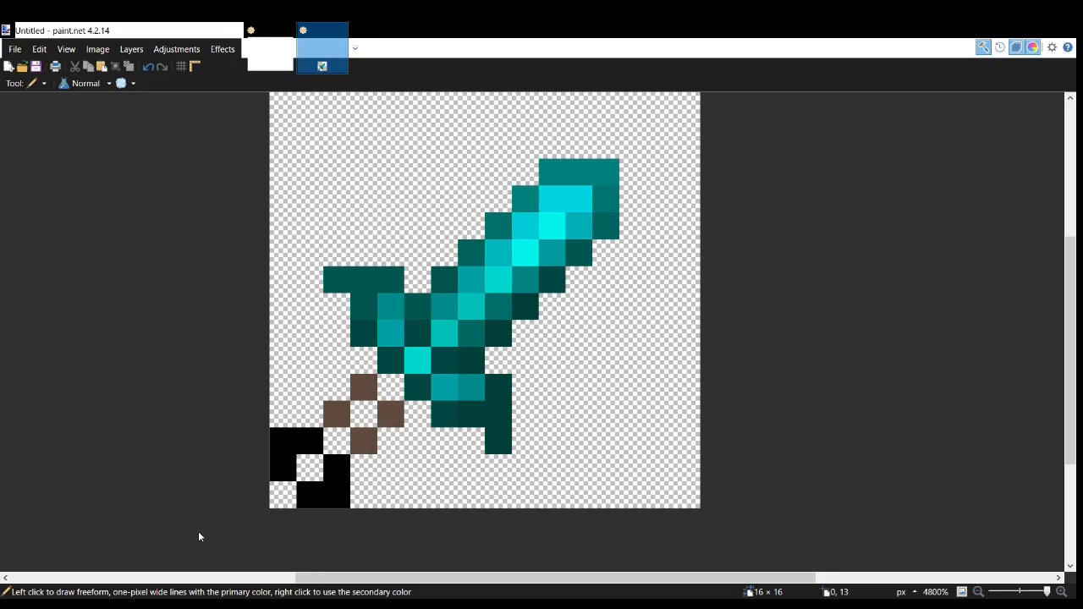
{"action": "left_click_drag", "start_coordinate": [347, 440], "coordinate": [394, 383]}
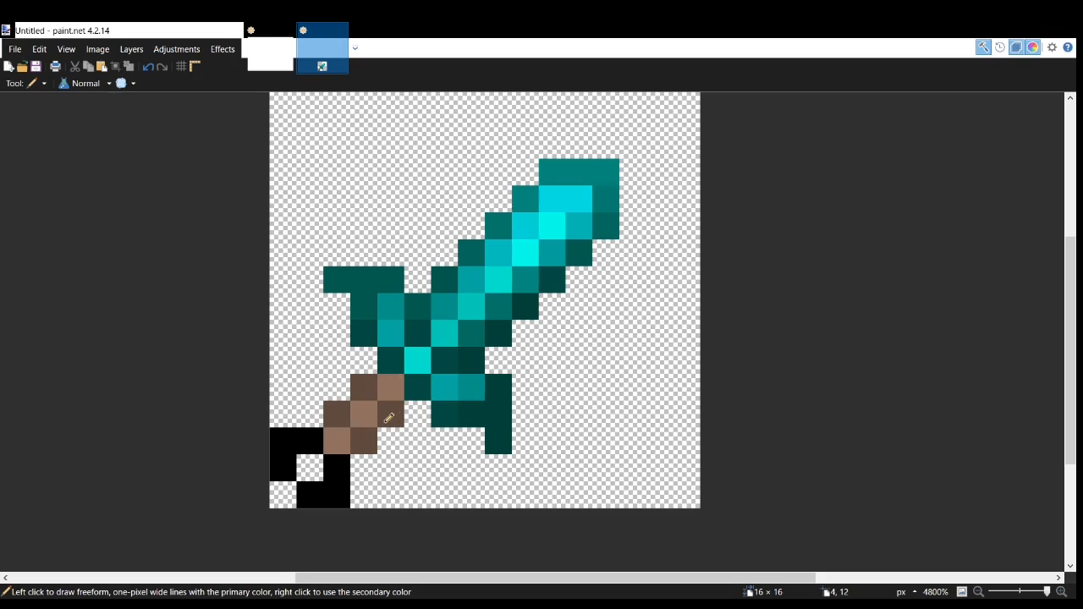
- Try extending the medium brown over the guard pixels bordering the handle and undo it
{"action": "mouse_move", "coordinate": [363, 391]}
{"action": "left_mouse_down"}
{"action": "mouse_move", "coordinate": [393, 368]}
{"action": "mouse_move", "coordinate": [416, 382]}
{"action": "left_mouse_up"}
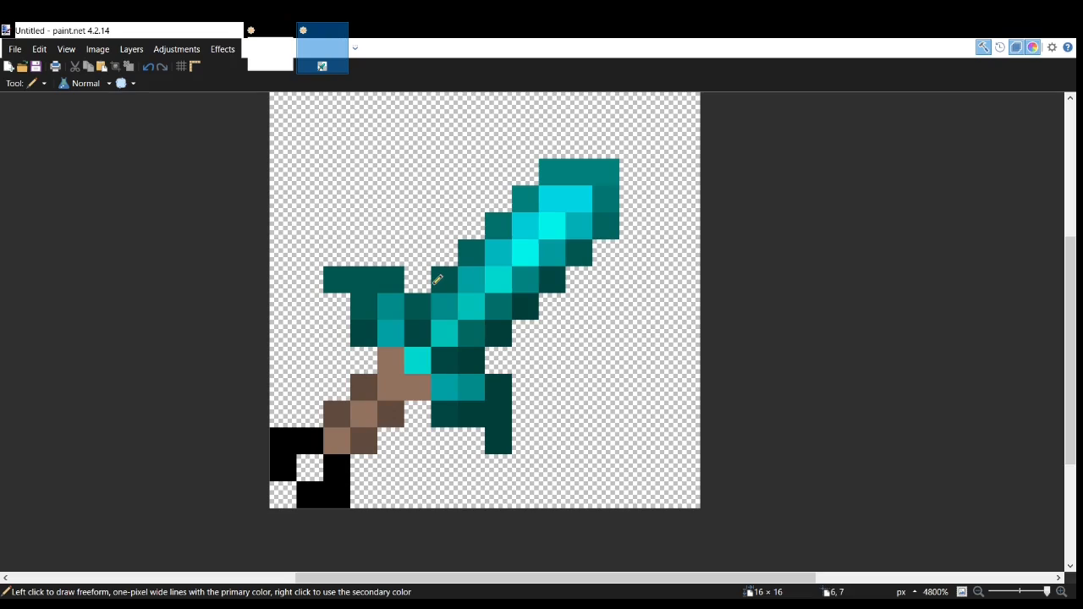
{"action": "key", "text": "ctrl+z"}
{"action": "key", "text": "ctrl+z"}
{"action": "key", "text": "ctrl+z"}
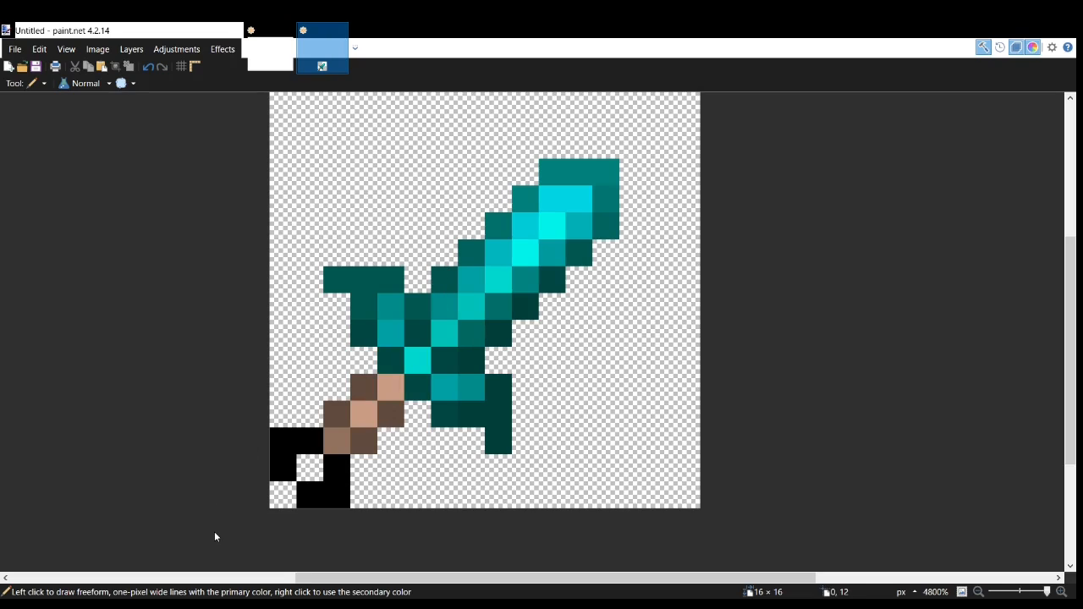
- Lighten the handle's core pixel nearest the guard with pale tan and the two outline pixels beside it with lighter brown
{"action": "key", "text": "k"}
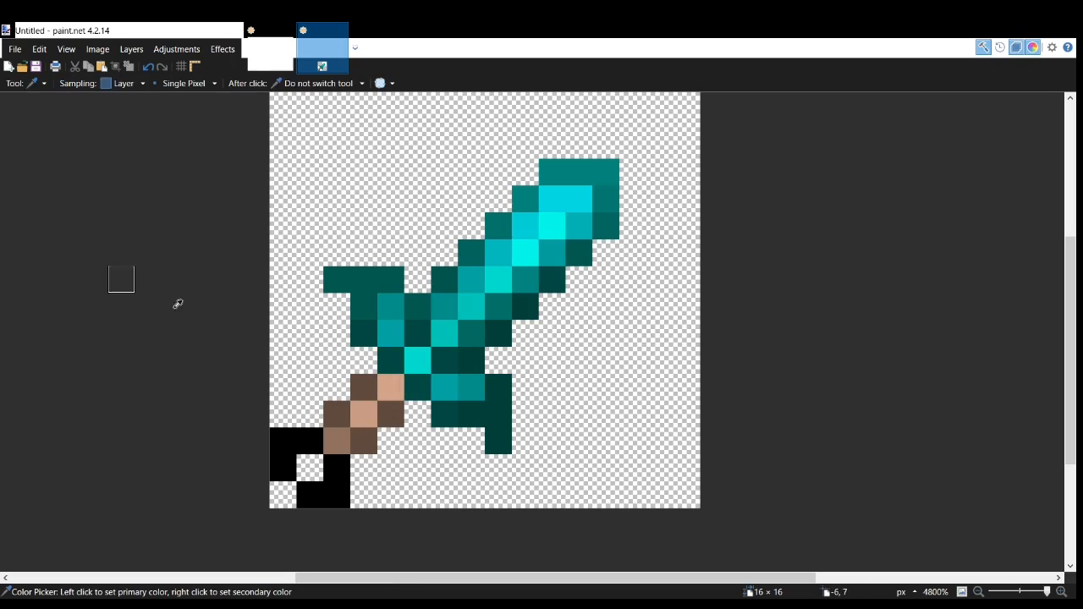
{"action": "key", "text": "p"}
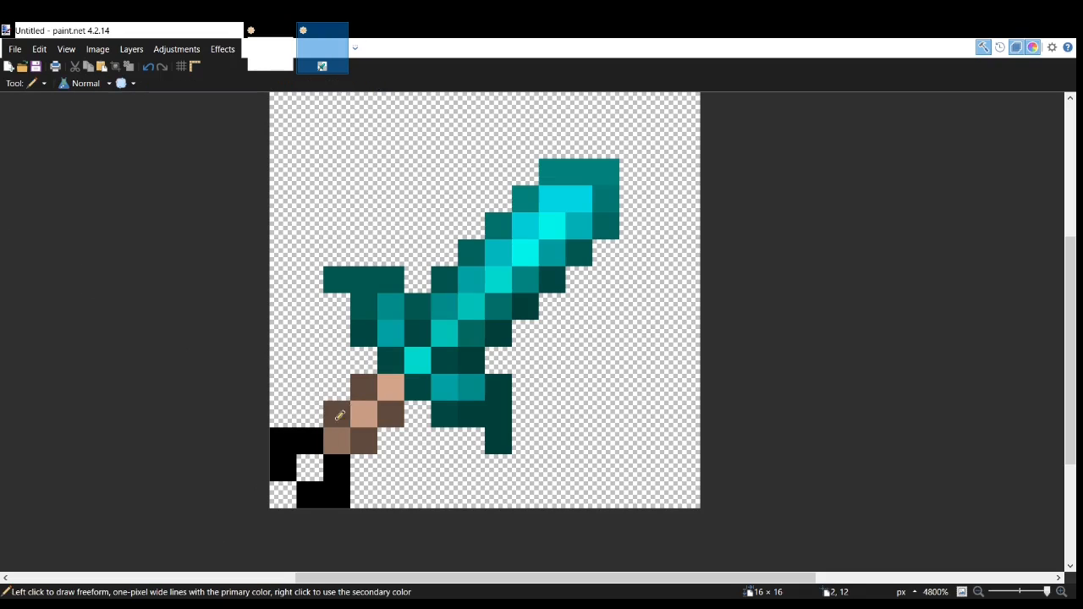
{"action": "left_click", "coordinate": [364, 387]}
{"action": "left_click", "coordinate": [390, 415]}
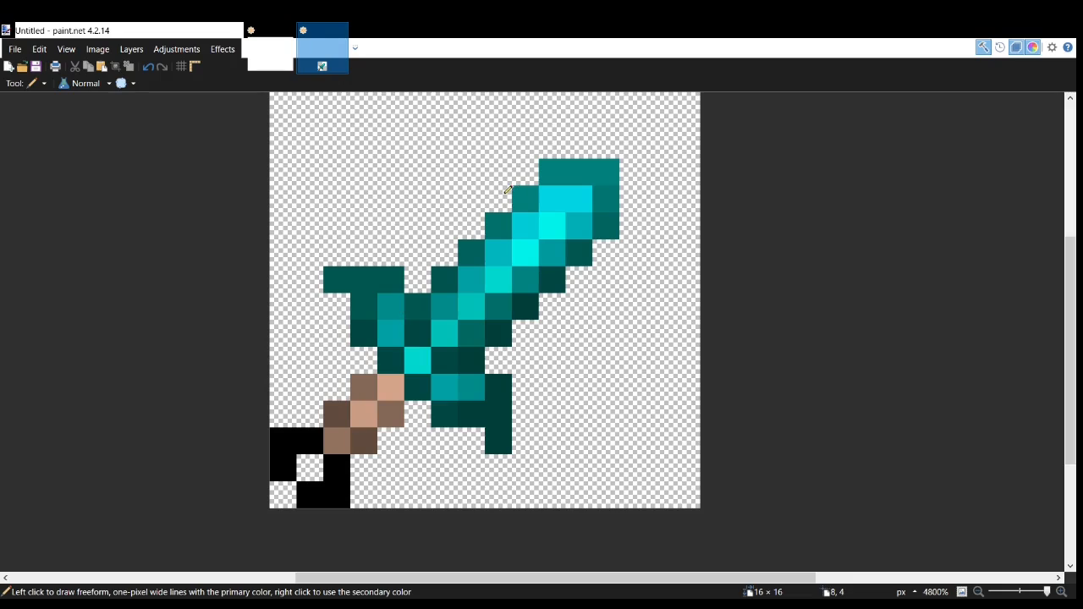
- Sample the darkest teal and recolour the pommel's black lower-right corner pixel with it
{"action": "scroll", "coordinate": [534, 231], "scroll_direction": "down", "scroll_amount": 5}
{"action": "scroll", "coordinate": [506, 264], "scroll_direction": "up", "scroll_amount": 4}
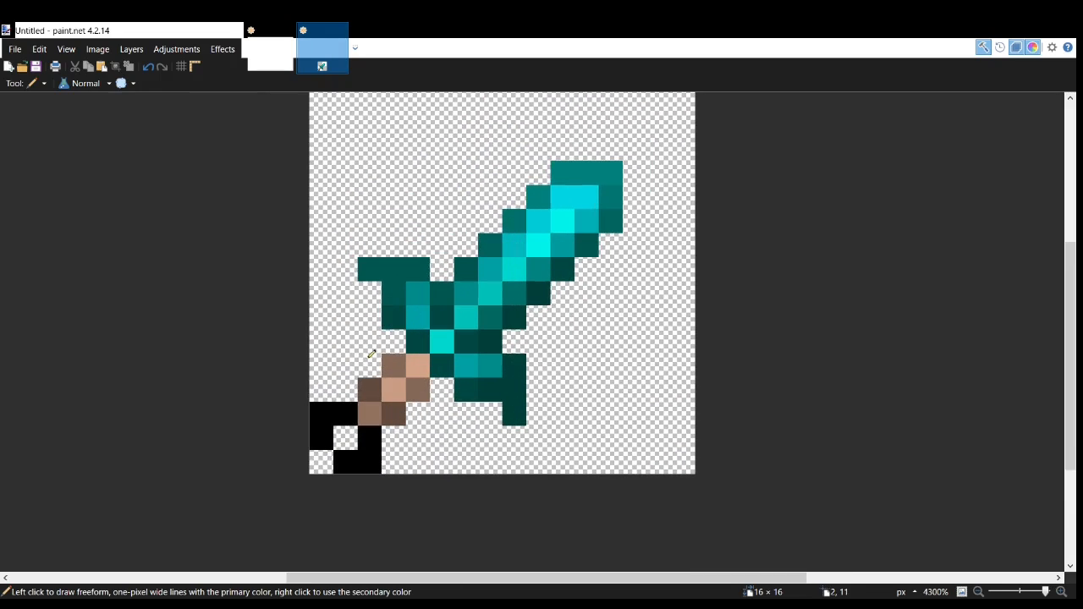
{"action": "scroll", "coordinate": [408, 398], "scroll_direction": "down", "scroll_amount": 2}
{"action": "scroll", "coordinate": [407, 415], "scroll_direction": "up", "scroll_amount": 2}
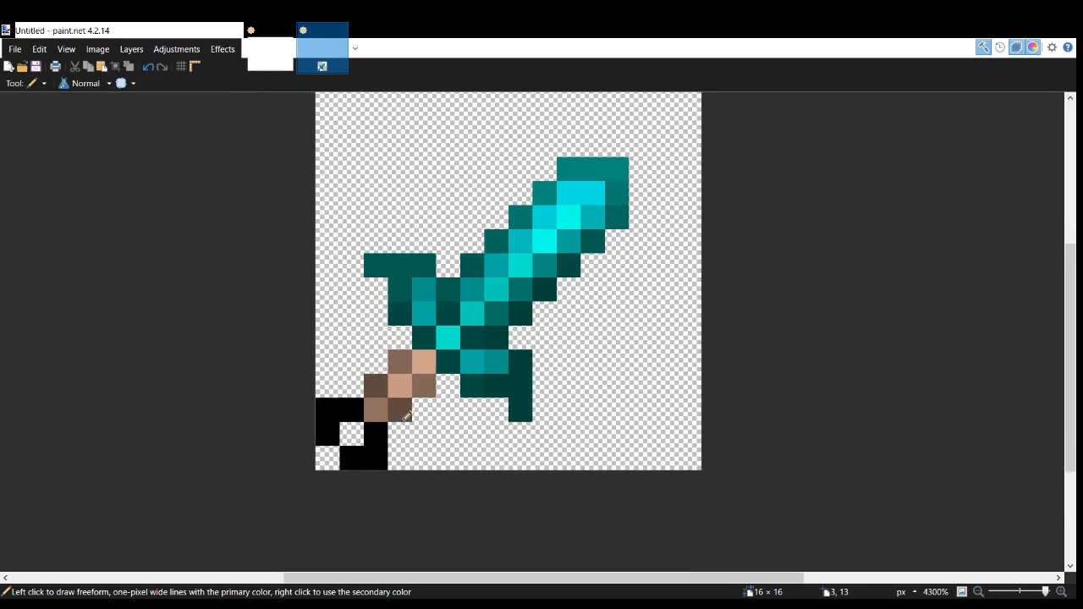
{"action": "scroll", "coordinate": [410, 419], "scroll_direction": "up", "scroll_amount": 3}
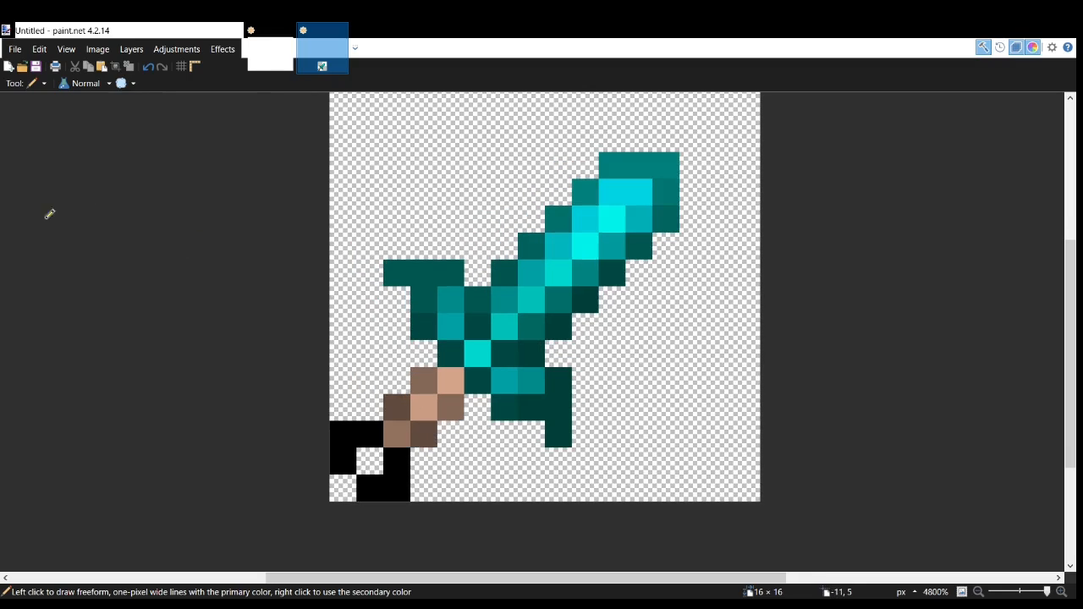
{"action": "key", "text": "k"}
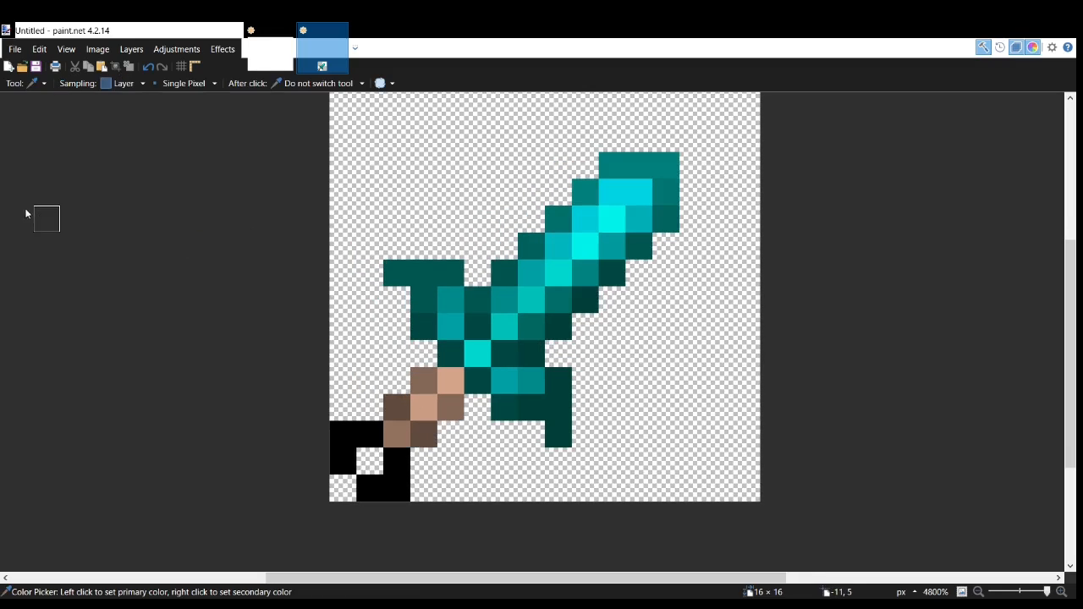
{"action": "key", "text": "p"}
{"action": "left_click", "coordinate": [397, 488]}
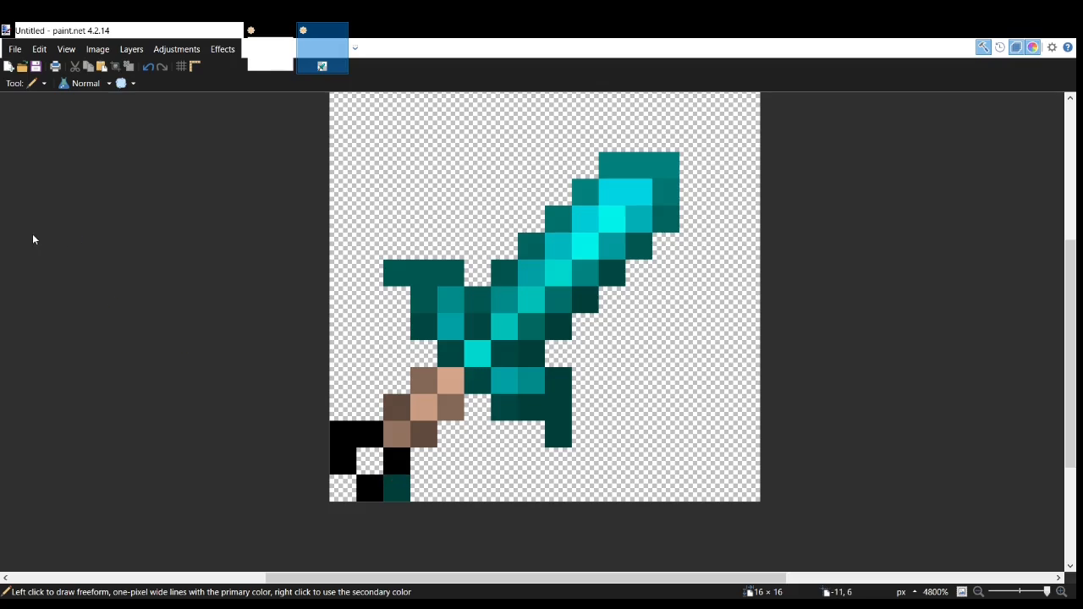
- Recolour the pommel pixels adjoining its dark corner and the one on its upper edge beside the handle in a slightly lighter dark teal
{"action": "key", "text": "k"}
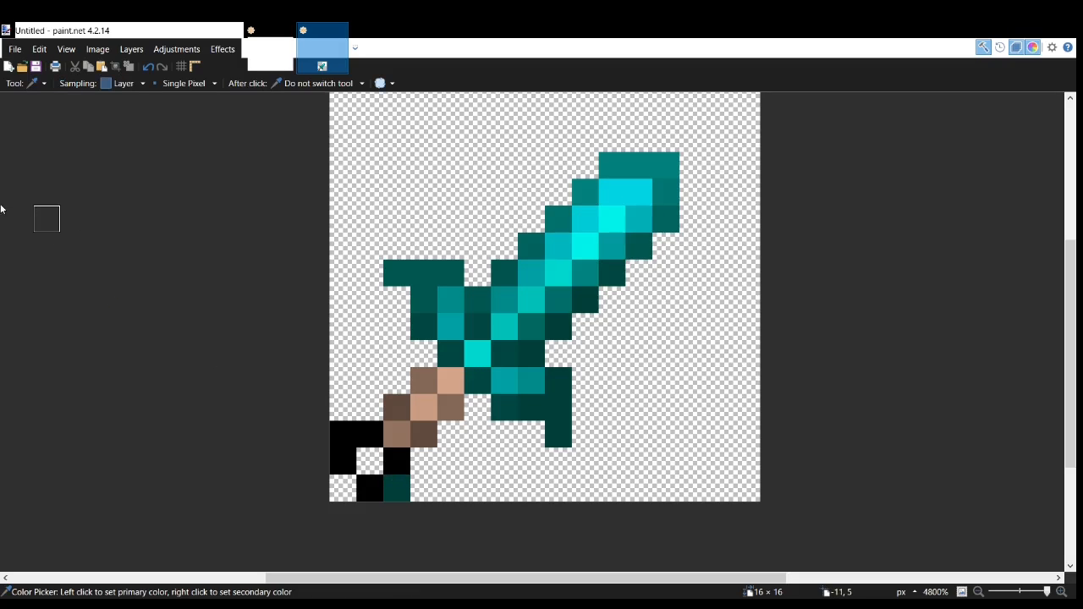
{"action": "key", "text": "p"}
{"action": "left_click", "coordinate": [370, 488]}
{"action": "left_click", "coordinate": [397, 462]}
{"action": "left_click", "coordinate": [343, 434]}
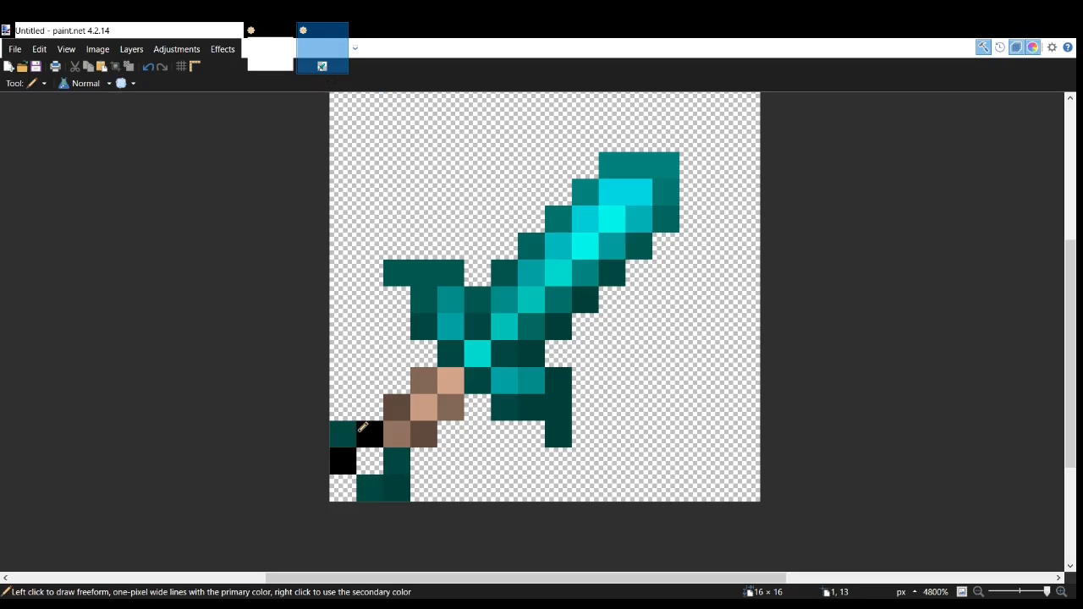
{"action": "key", "text": "ctrl+z"}
{"action": "left_click", "coordinate": [370, 436]}
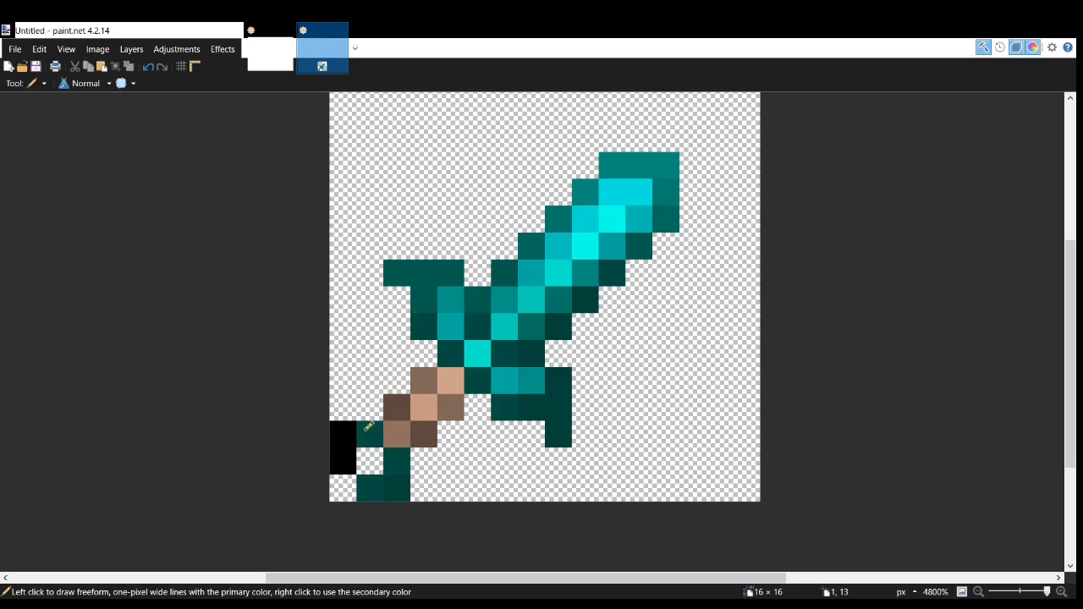
- Try the teal from the blade tip's lower edge on the pommel's two outermost black pixels and undo it
{"action": "key", "text": "k"}
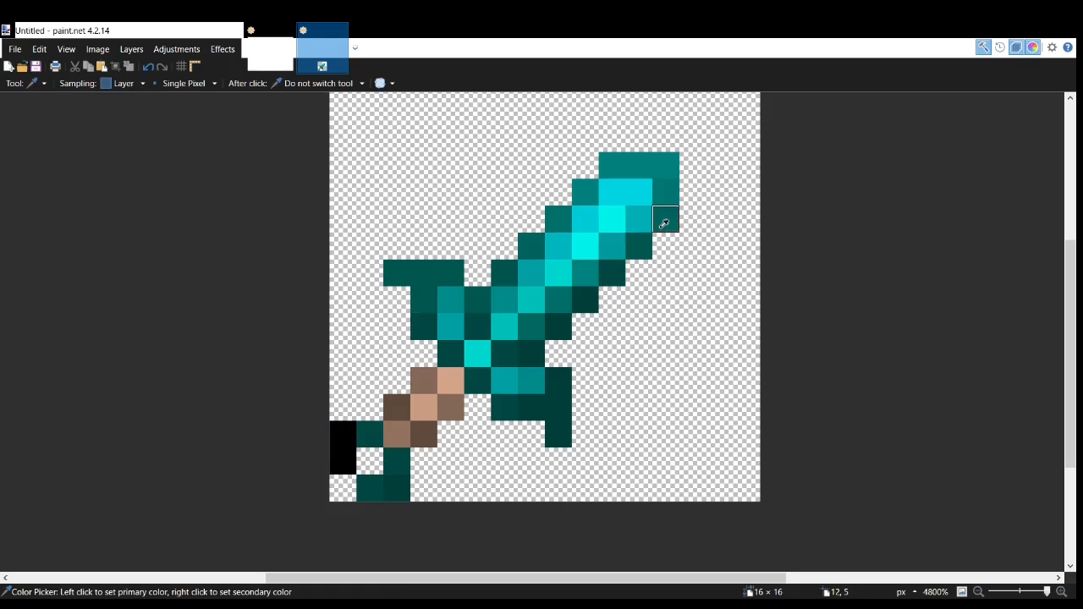
{"action": "key", "text": "p"}
{"action": "left_click_drag", "start_coordinate": [346, 460], "coordinate": [347, 432]}
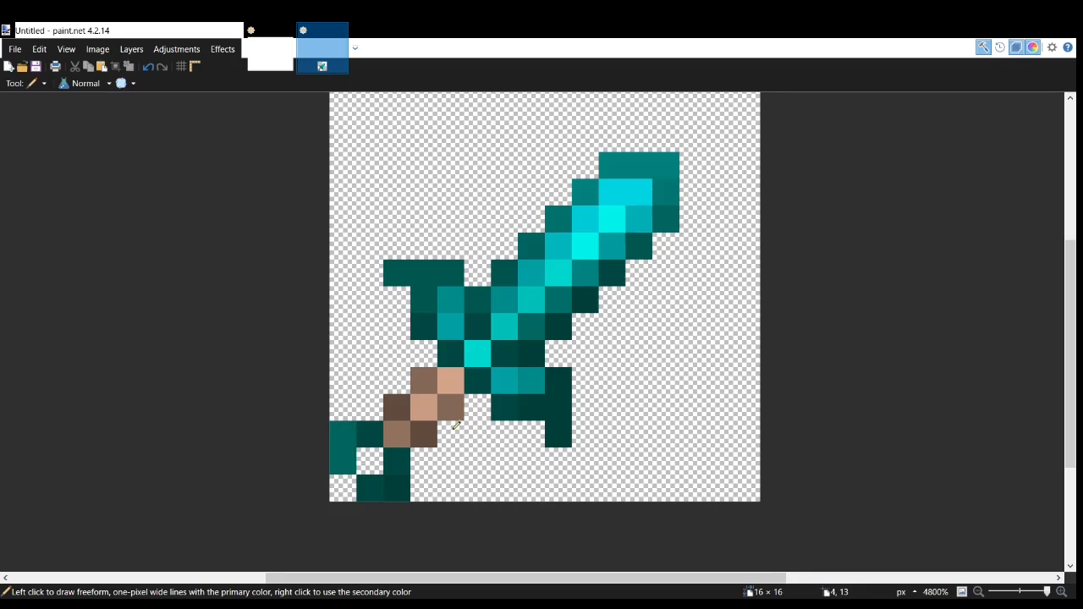
{"action": "key", "text": "ctrl+z"}
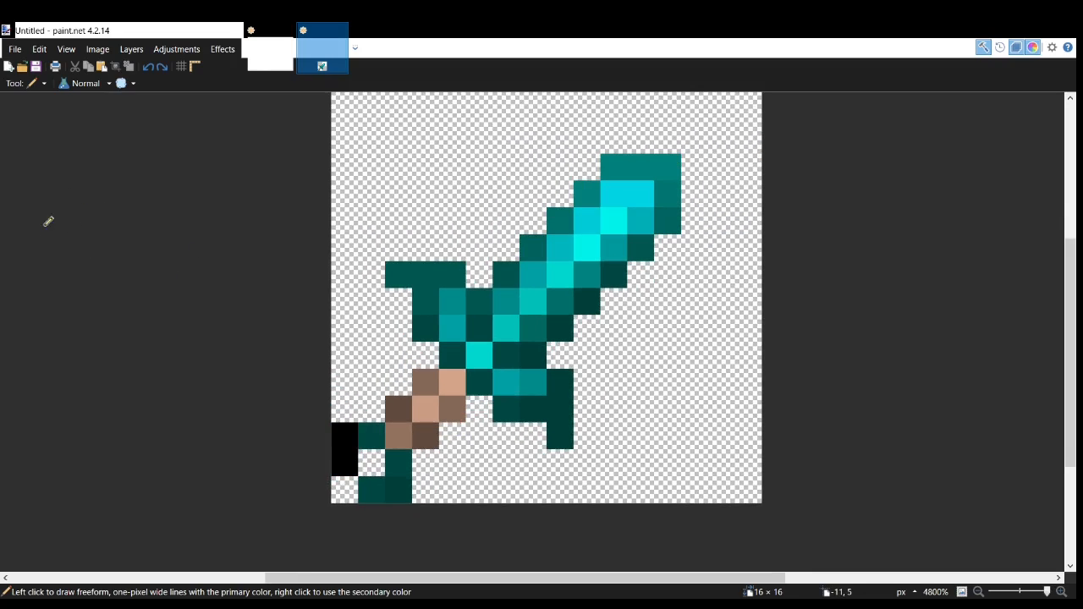
- Sample a slightly darker teal and recolour the pommel's two remaining black pixels with it
{"action": "key", "text": "k"}
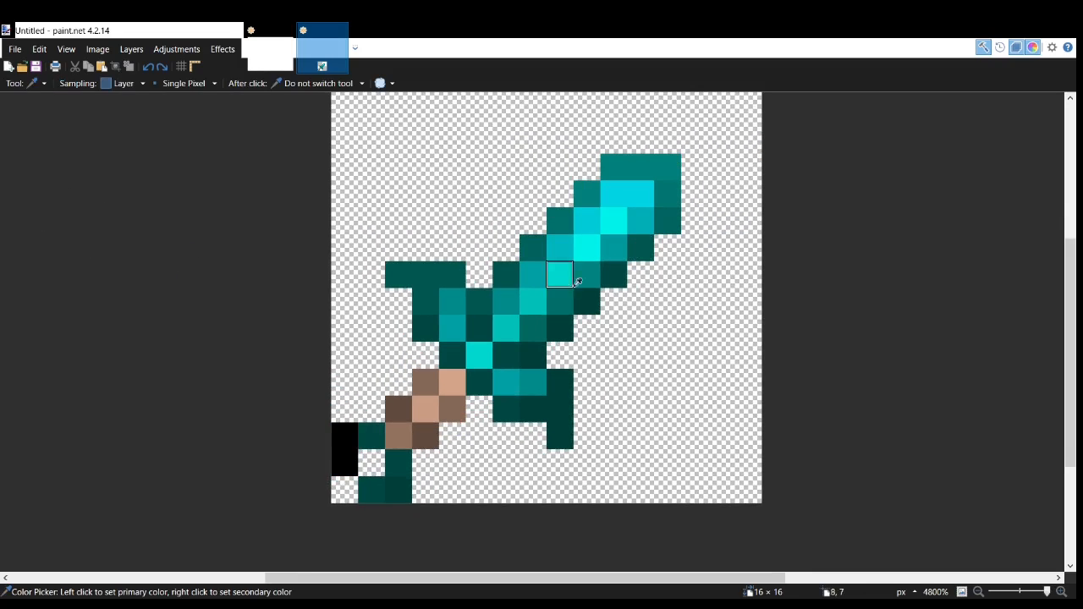
{"action": "key", "text": "p"}
{"action": "left_click_drag", "start_coordinate": [343, 435], "coordinate": [345, 452]}
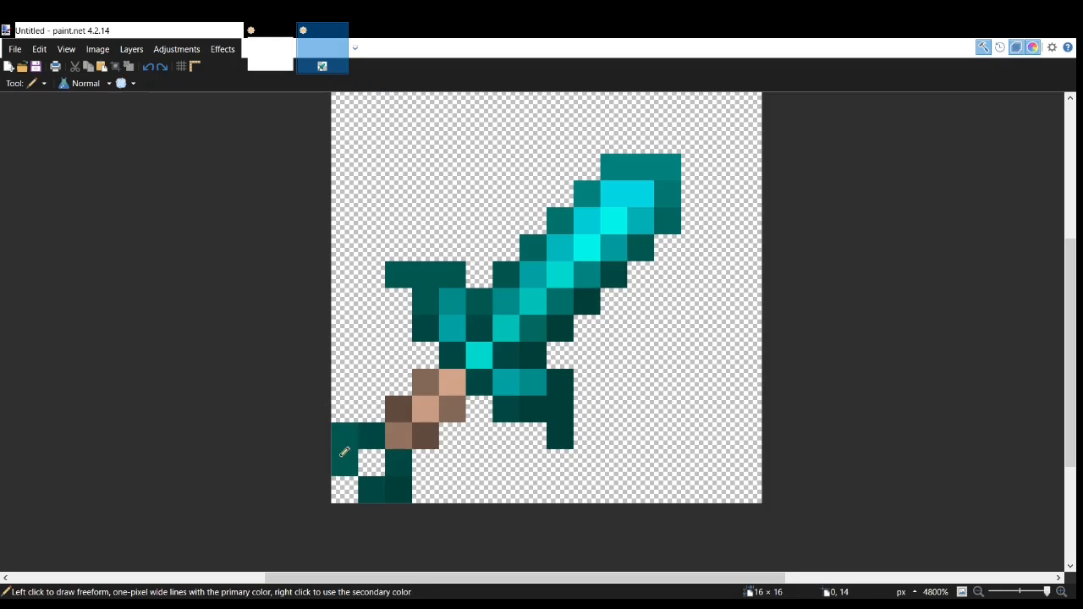
- Sample the lighter teal used inside the guard and fill the pommel's empty centre pixel with it
{"action": "scroll", "coordinate": [394, 404], "scroll_direction": "down", "scroll_amount": 3}
{"action": "scroll", "coordinate": [397, 413], "scroll_direction": "up", "scroll_amount": 4}
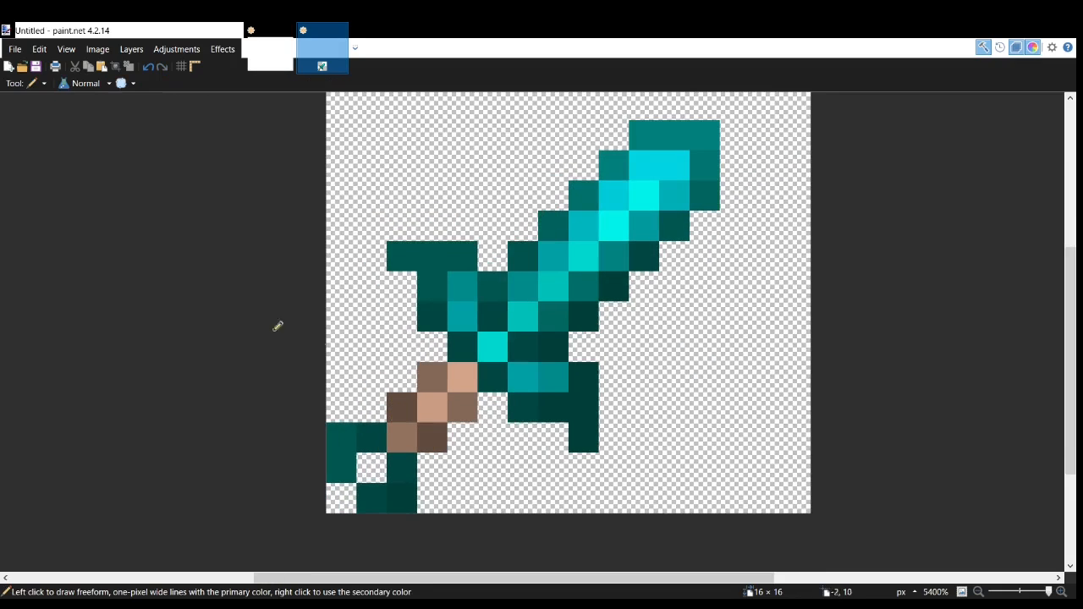
{"action": "key", "text": "k"}
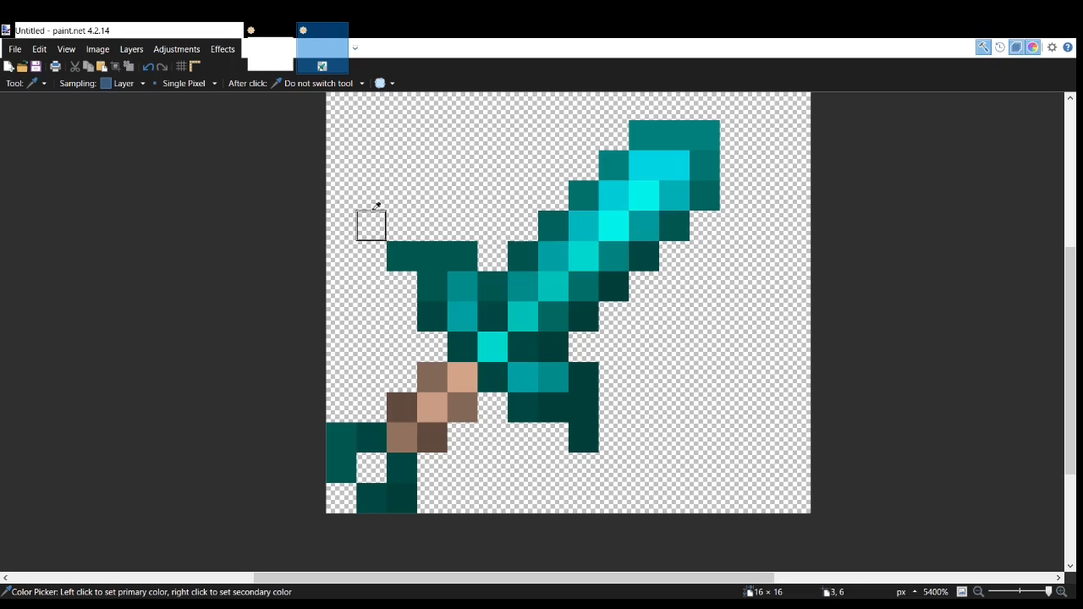
{"action": "key", "text": "p"}
{"action": "left_click", "coordinate": [373, 457]}
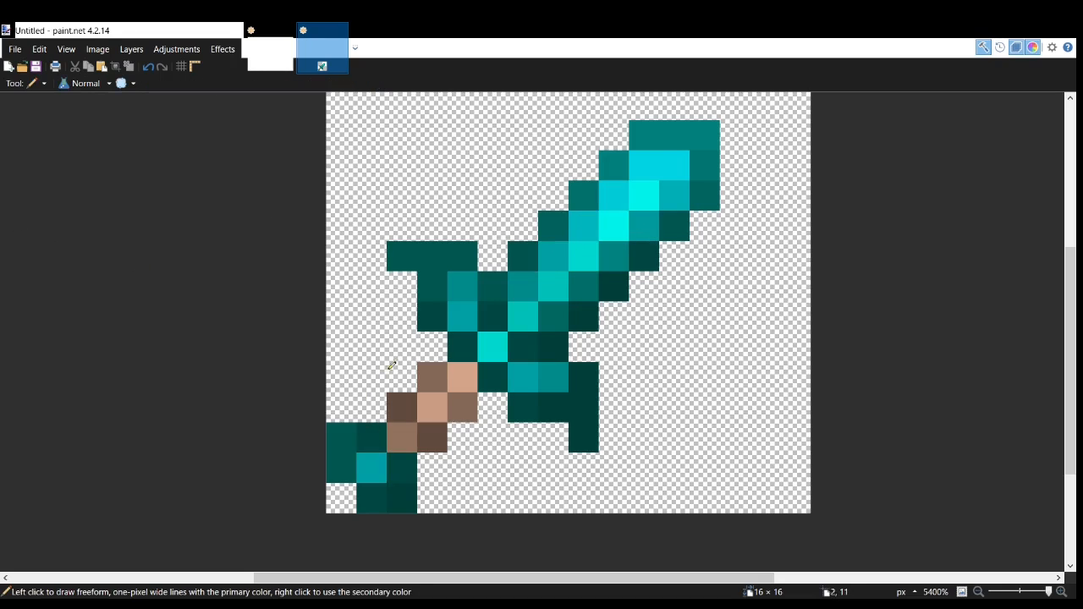
{"action": "scroll", "coordinate": [414, 324], "scroll_direction": "down", "scroll_amount": 4}
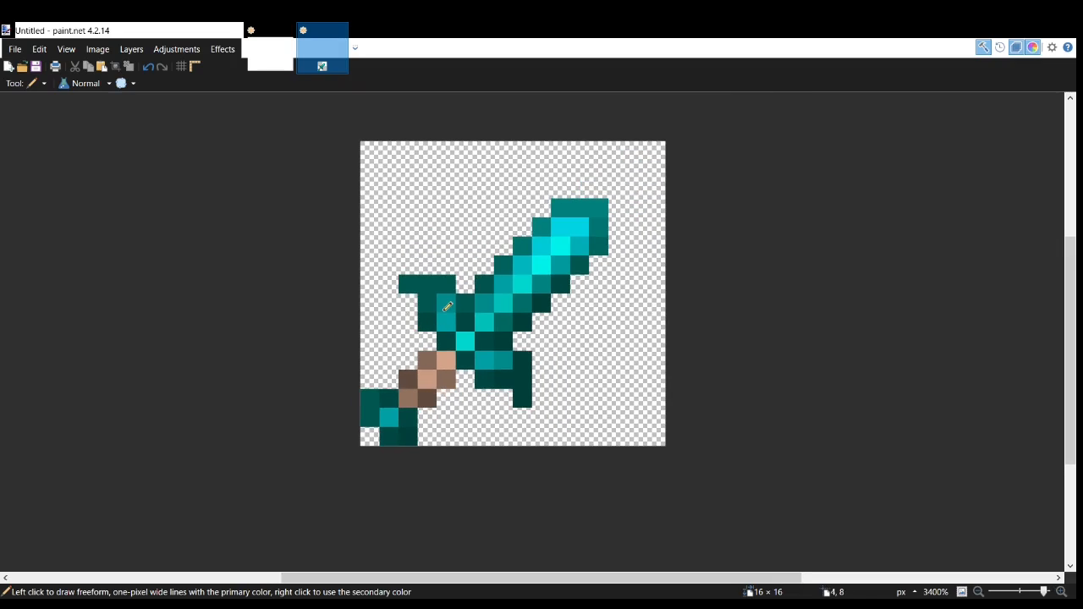
{"action": "scroll", "coordinate": [428, 310], "scroll_direction": "up", "scroll_amount": 3}
{"action": "scroll", "coordinate": [503, 291], "scroll_direction": "up", "scroll_amount": 1}
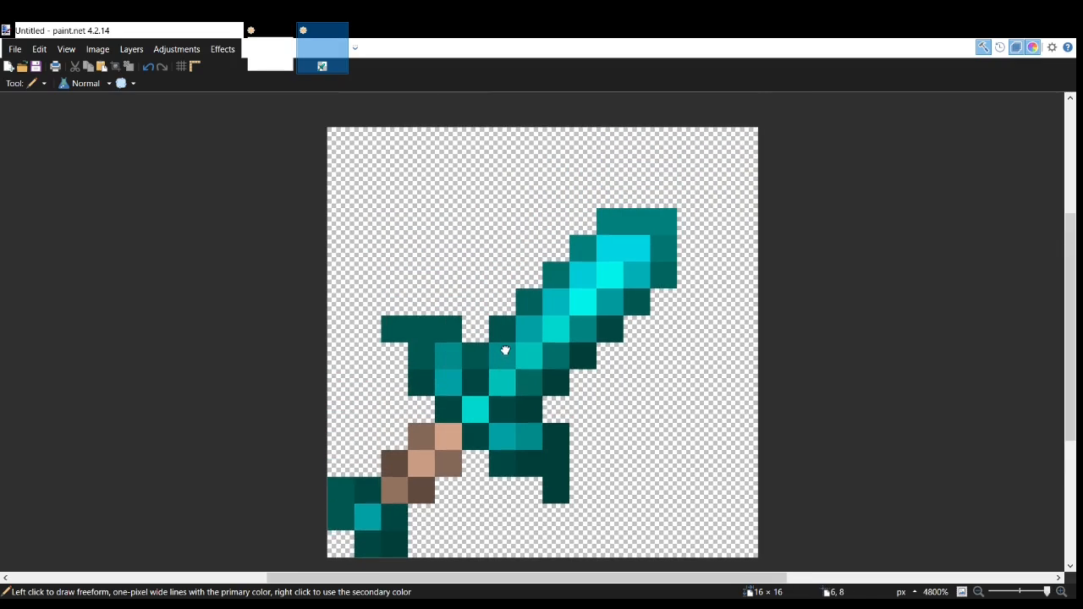
{"action": "scroll", "coordinate": [601, 331], "scroll_direction": "down", "scroll_amount": 1}
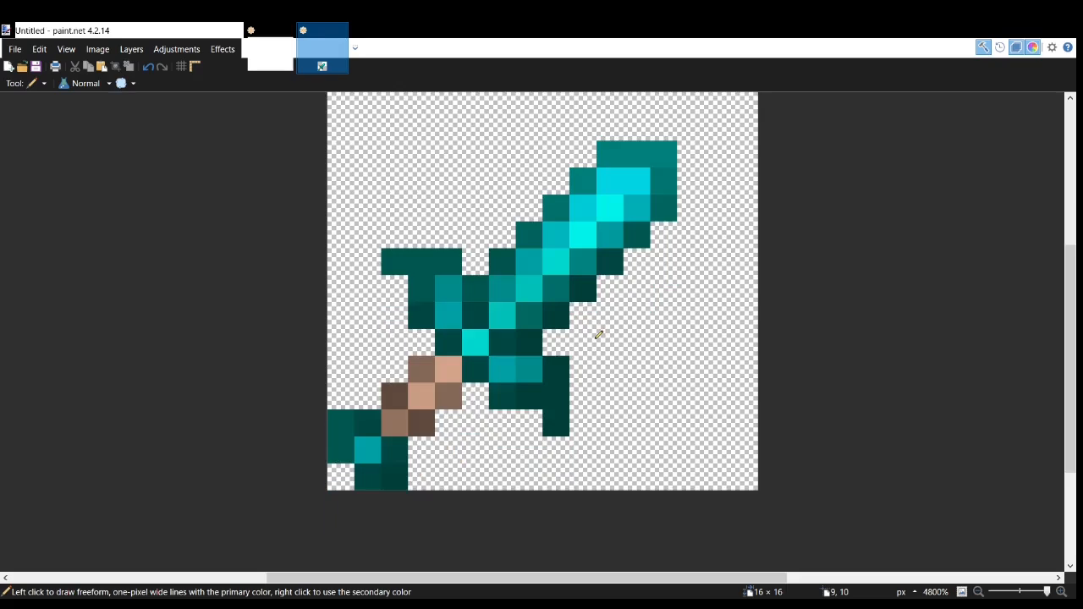
{"action": "scroll", "coordinate": [599, 336], "scroll_direction": "up", "scroll_amount": 1}
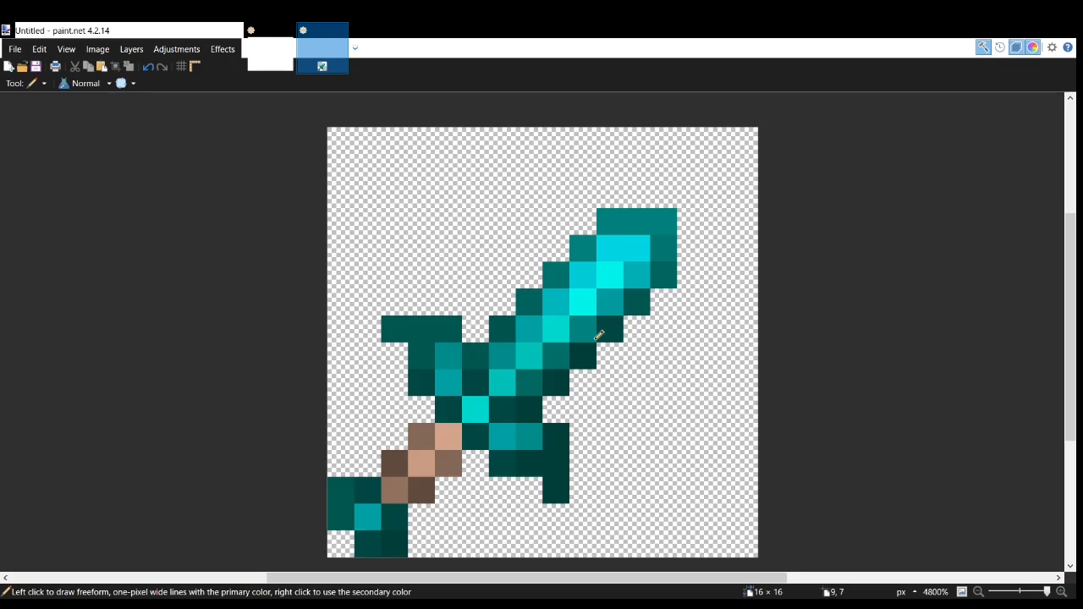
- Try erasing the outermost dark teal pixel at each end of the guard and undo both erasures
{"action": "key", "text": "k"}
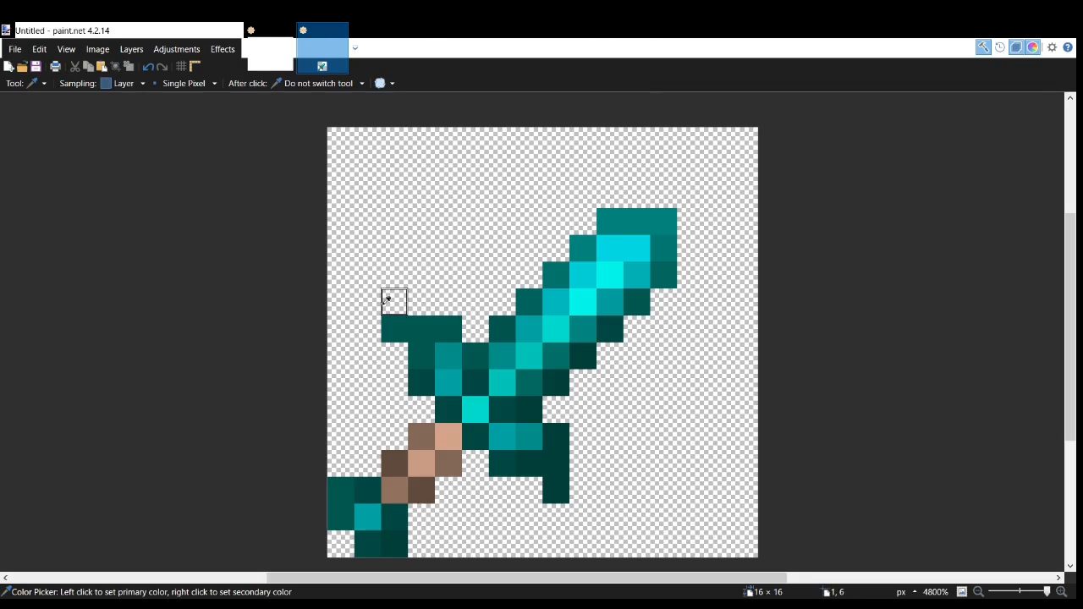
{"action": "key", "text": "e"}
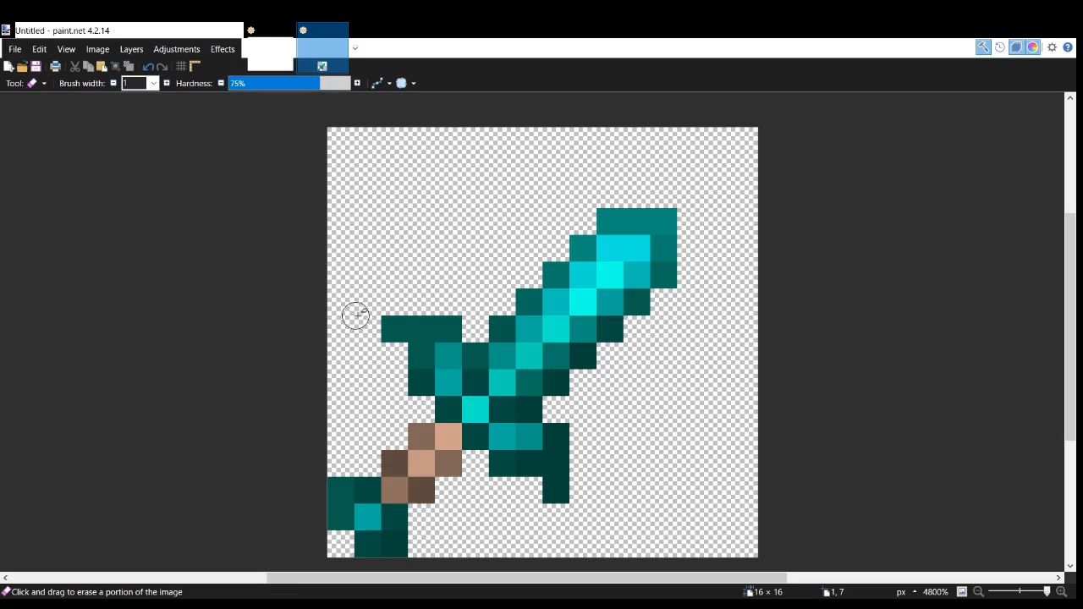
{"action": "left_click", "coordinate": [394, 329]}
{"action": "left_click", "coordinate": [559, 494]}
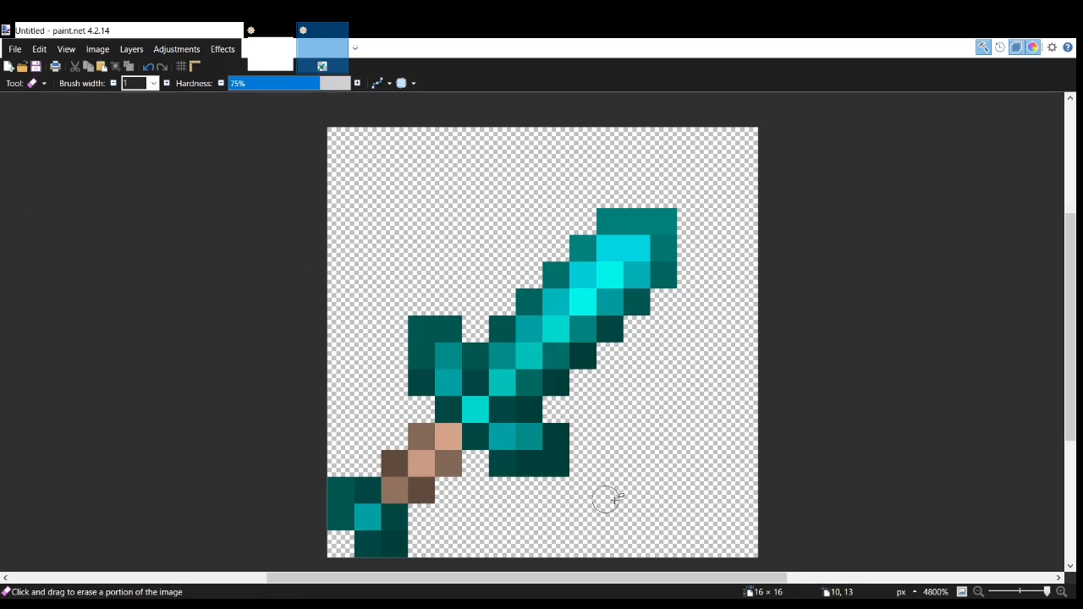
{"action": "key", "text": "ctrl+z"}
{"action": "key", "text": "ctrl+z"}
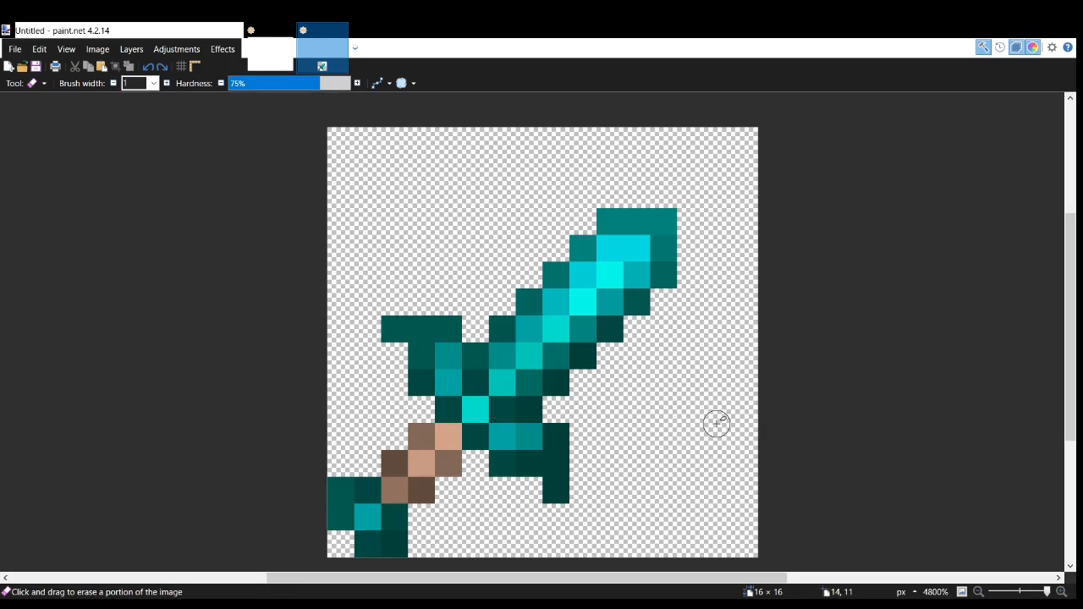
- Try extending both guard ends with dark teal pixels, one above the upper end and others beside the lower end, and undo them
{"action": "key", "text": "p"}
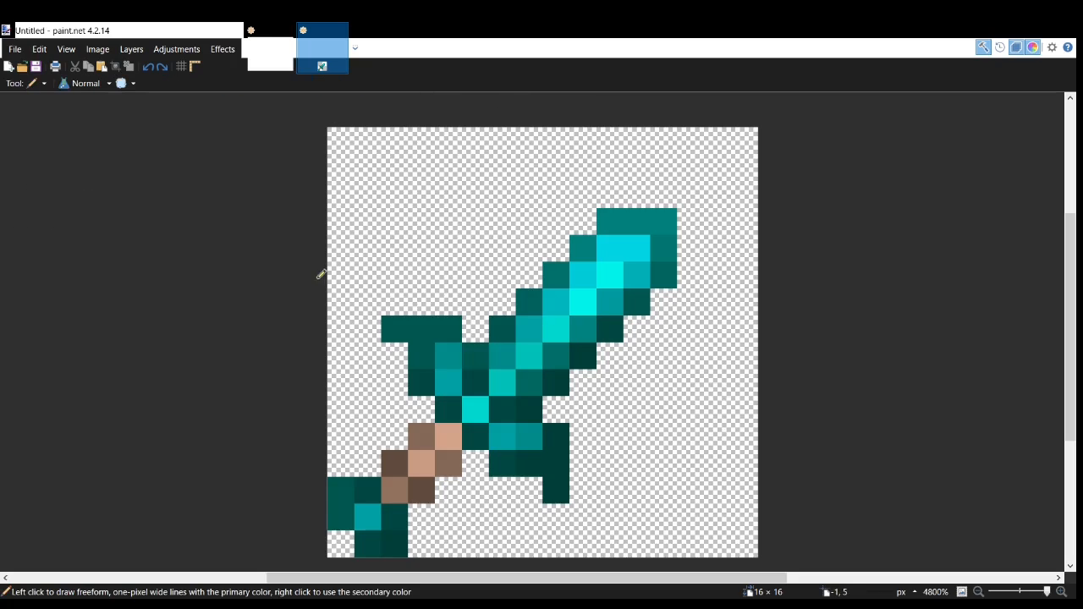
{"action": "left_click", "coordinate": [403, 298]}
{"action": "left_click_drag", "start_coordinate": [585, 466], "coordinate": [584, 491]}
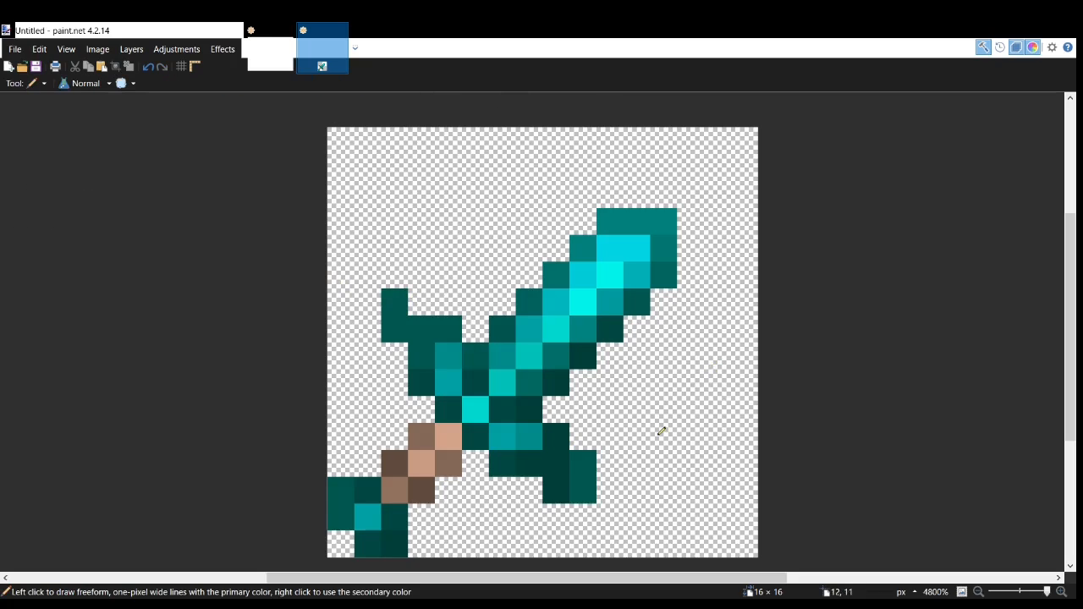
{"action": "key", "text": "ctrl+z"}
{"action": "left_click", "coordinate": [587, 491]}
{"action": "key", "text": "ctrl+z"}
{"action": "key", "text": "ctrl+z"}
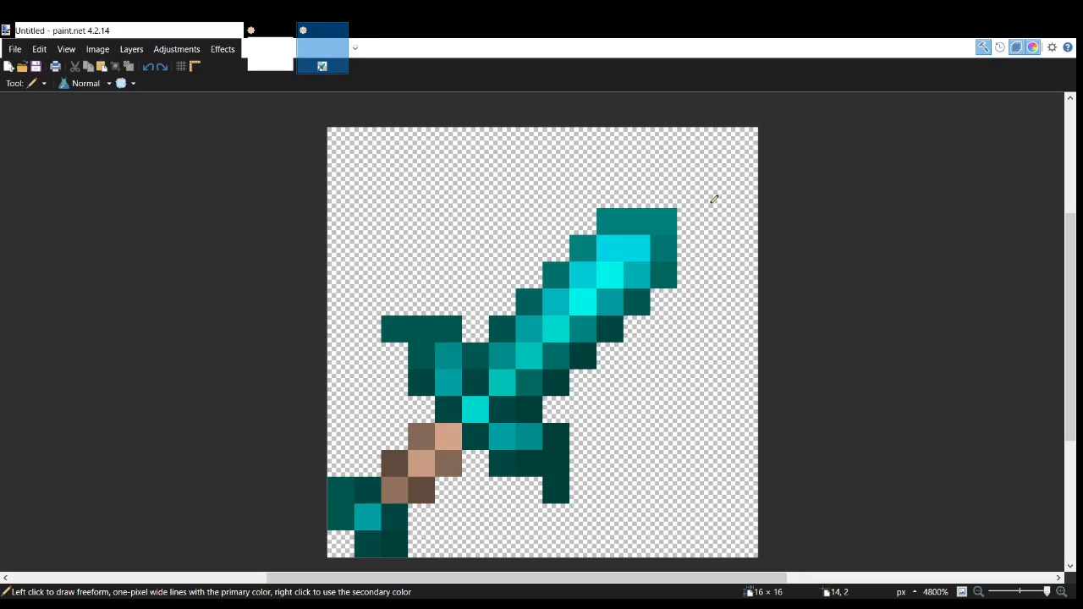
- Try two dark teal pixels stacked against the outer edge of the blade tip and undo them
{"action": "left_click", "coordinate": [690, 225]}
{"action": "left_click", "coordinate": [690, 242]}
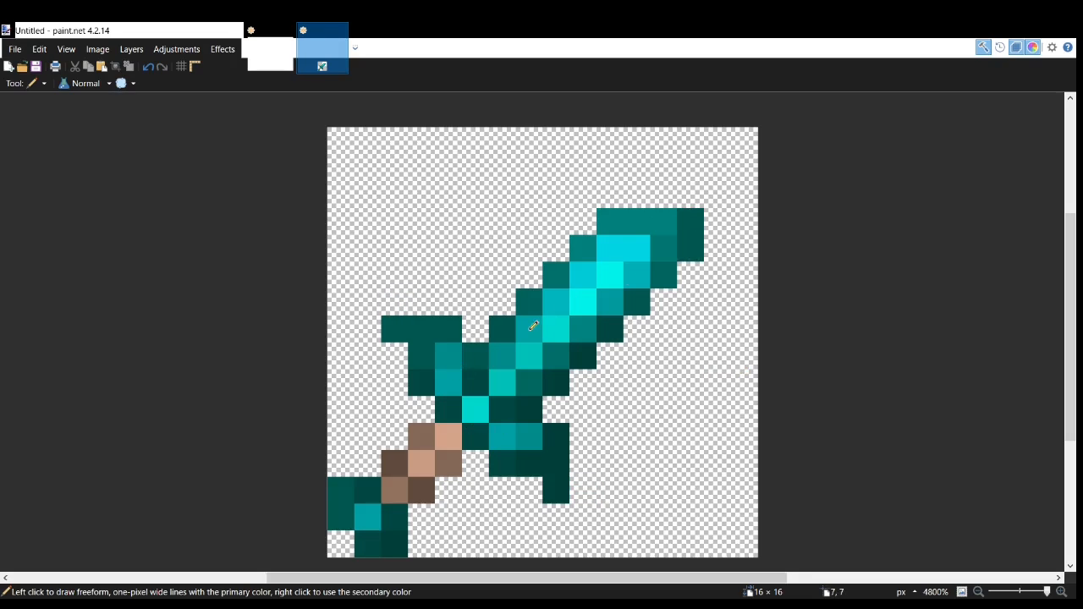
{"action": "key", "text": "ctrl+z"}
{"action": "key", "text": "ctrl+z"}
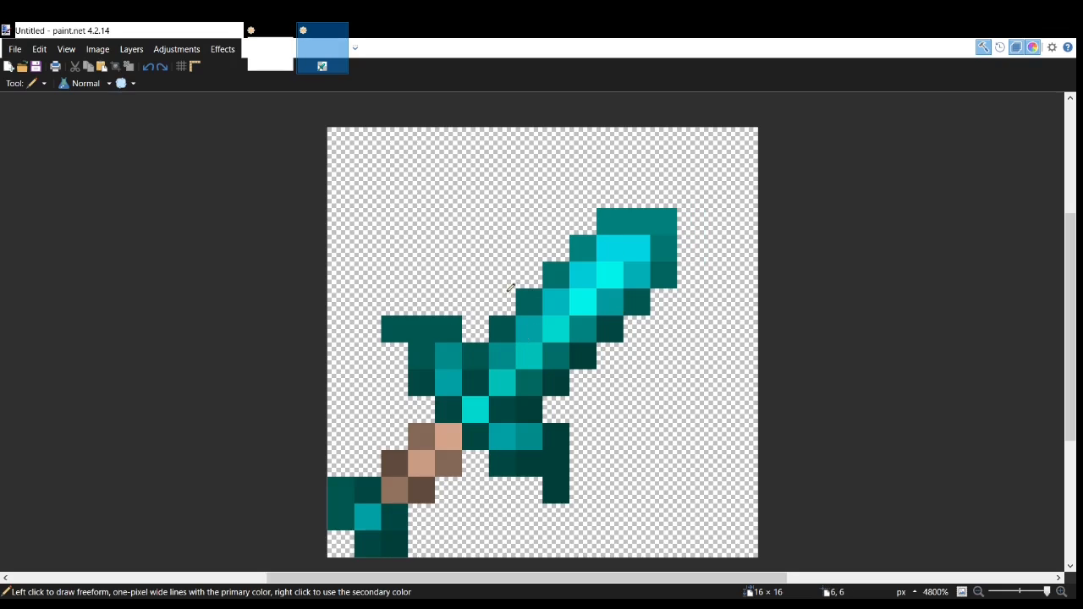